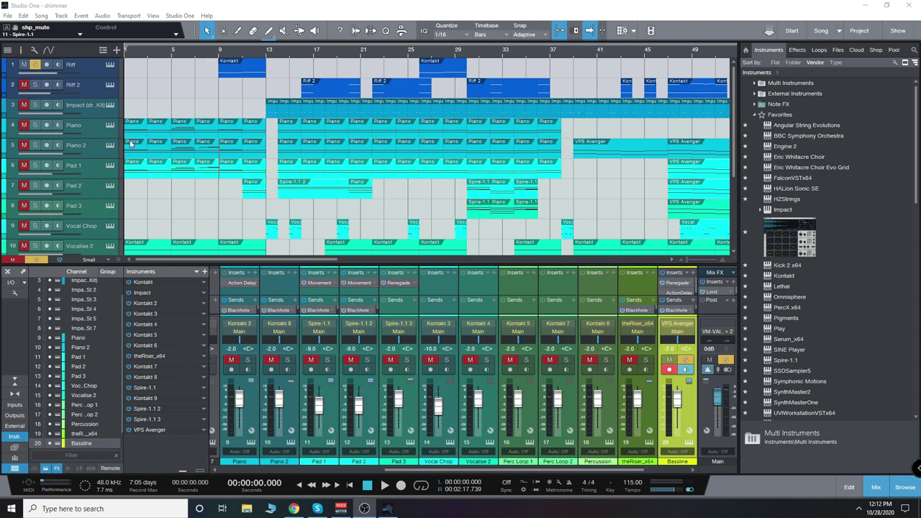
Audition the Riff track from bar 9, comparing it without and with its Action Delay insert enabled
click(92, 73)
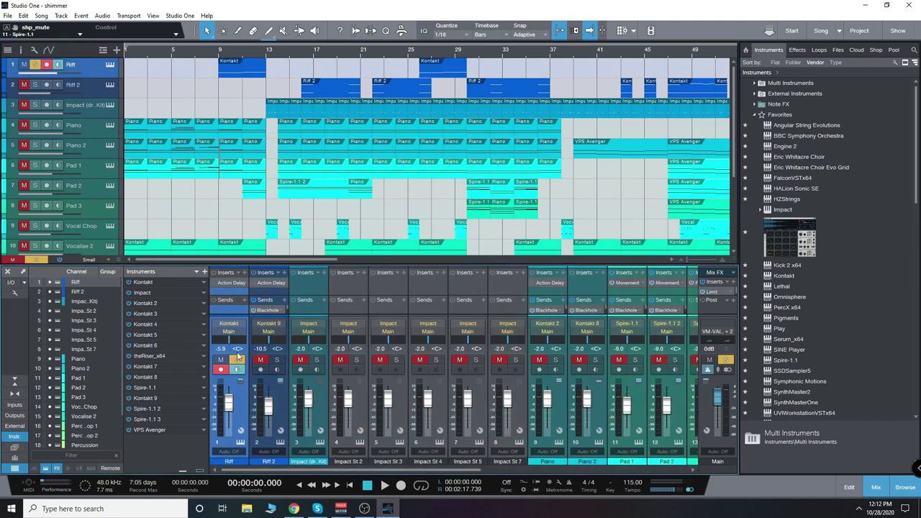
click(220, 55)
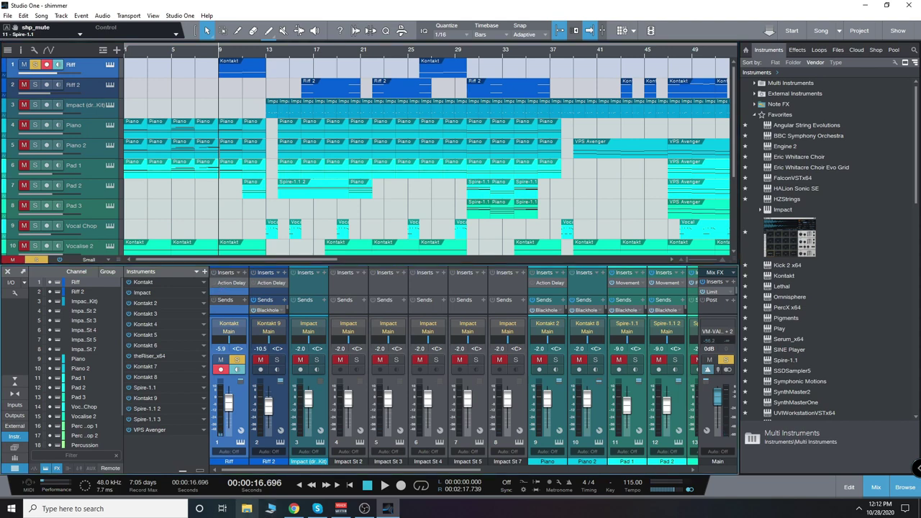
key(space)
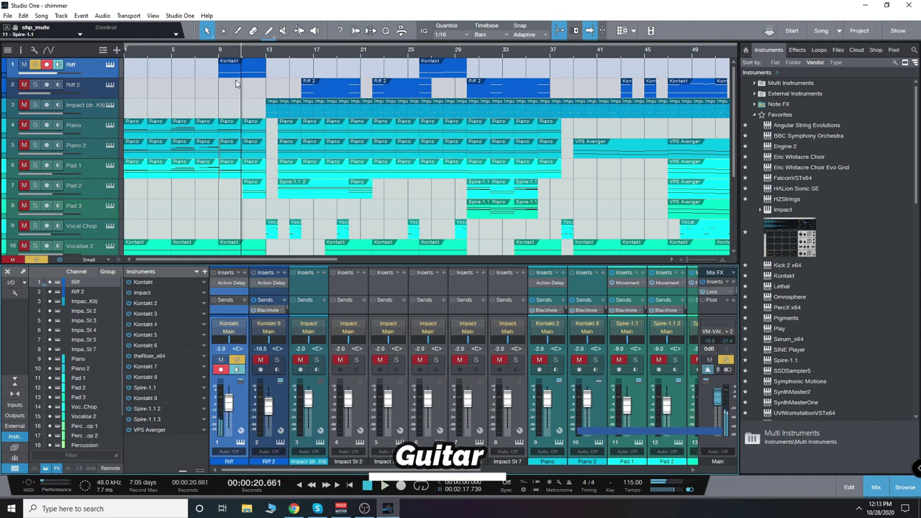
key(space)
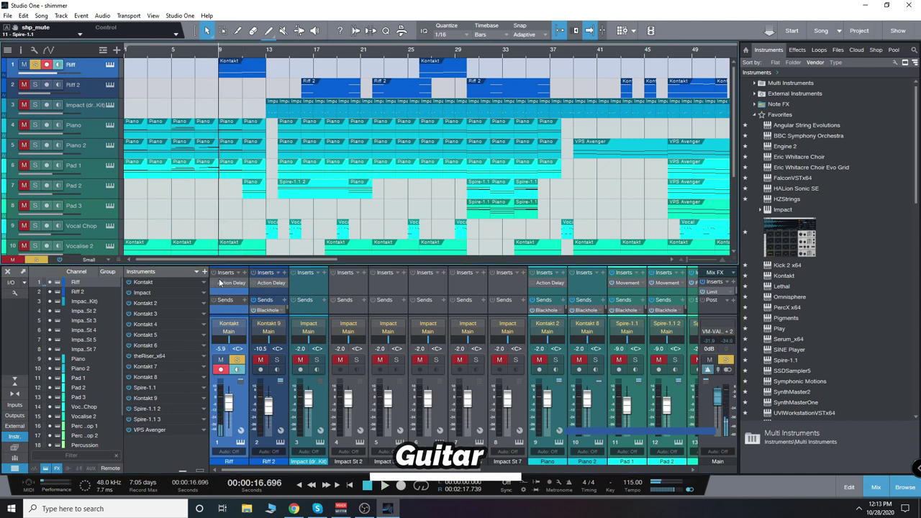
key(space)
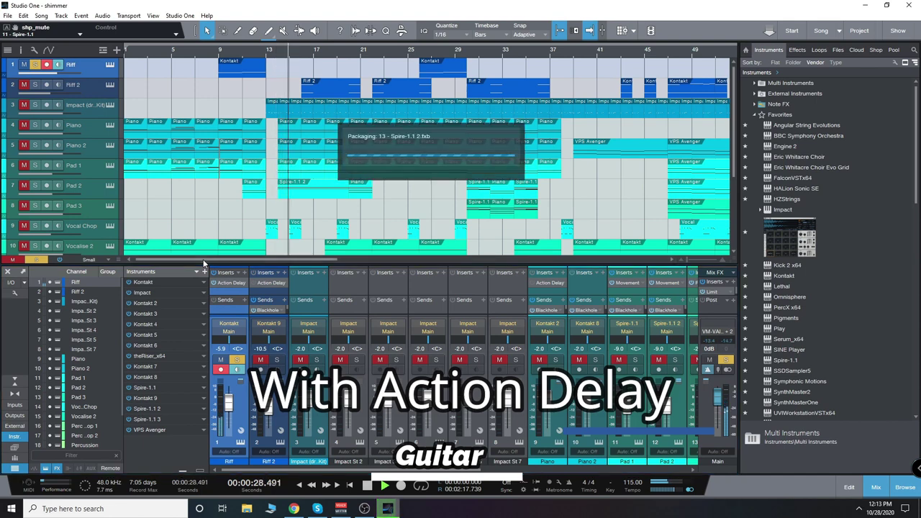
Select the Riff 2 track, enable its Action Delay insert, and audition it from bar 16
click(94, 92)
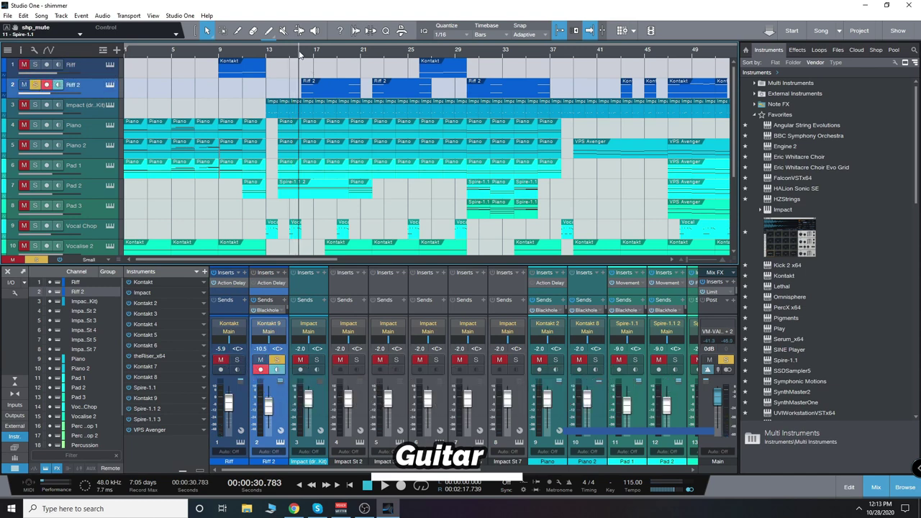
click(254, 284)
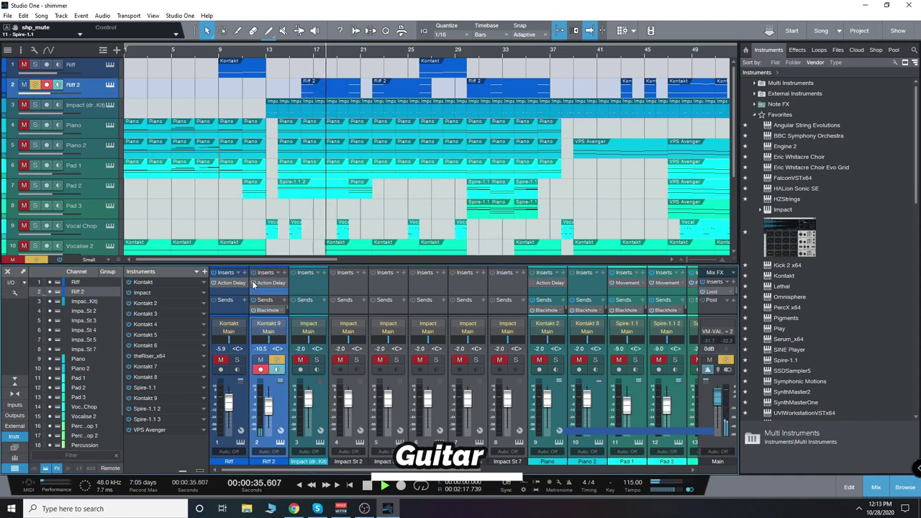
key(space)
click(301, 53)
key(space)
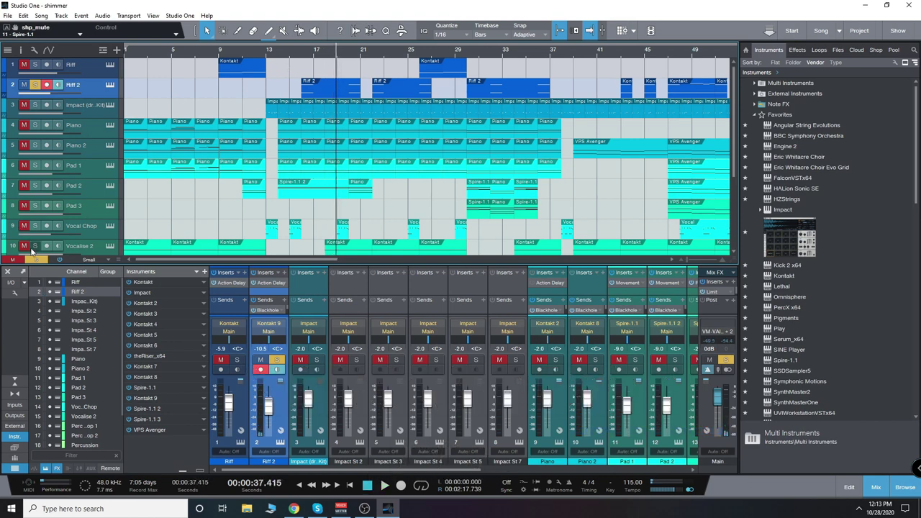
Clear the global solo and mute, and audition the Piano 2 track from bar 5 with Action Delay
click(36, 259)
click(18, 261)
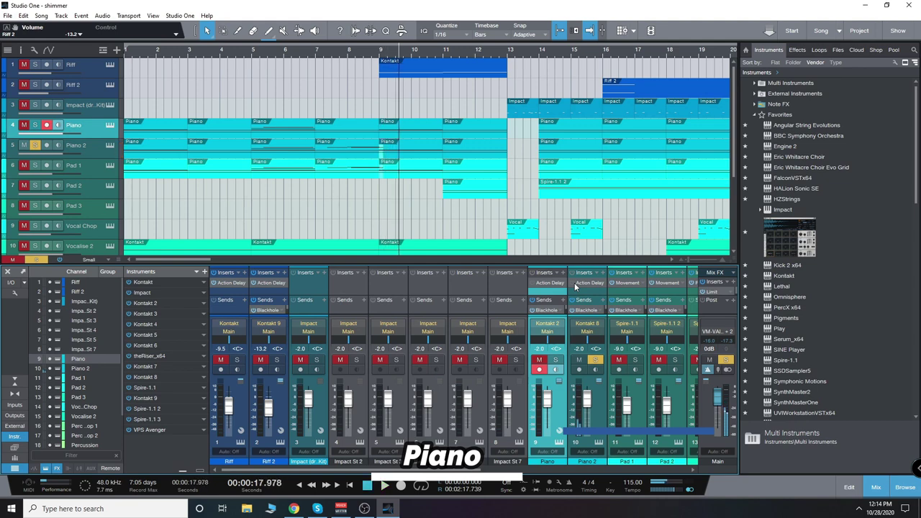
click(252, 55)
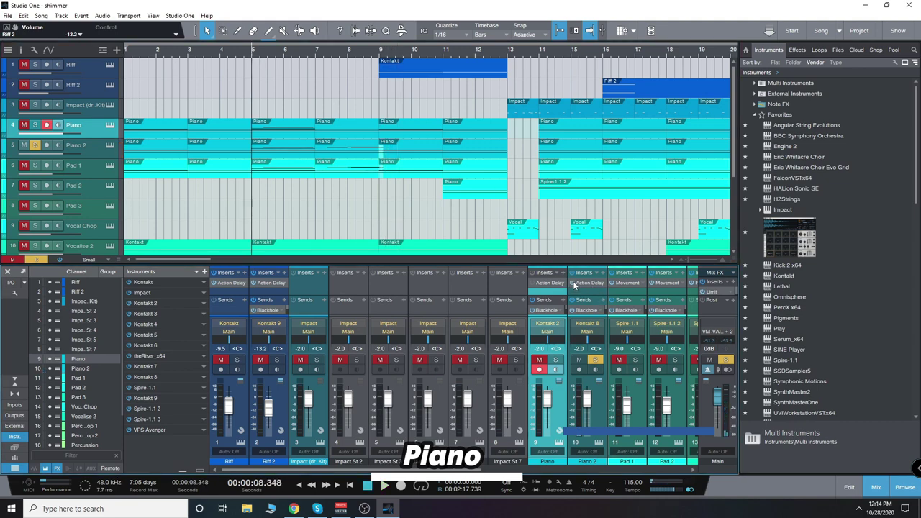
key(space)
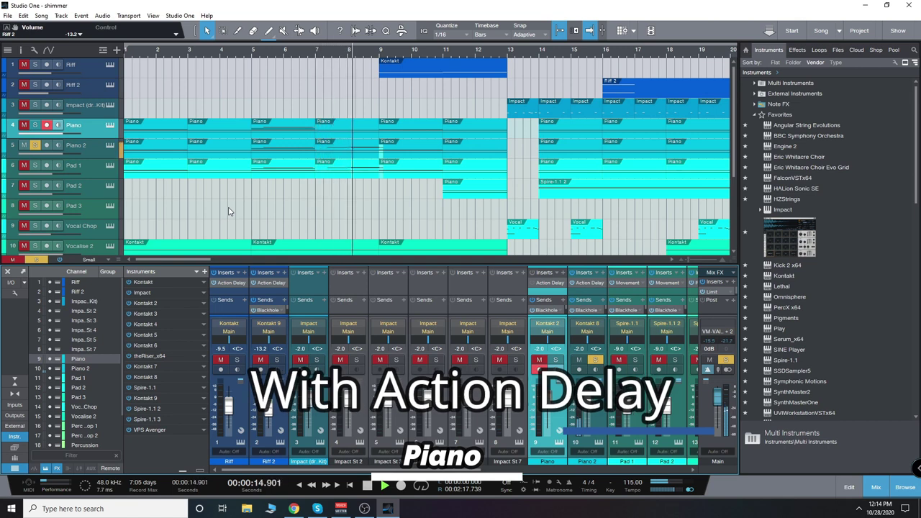
click(368, 485)
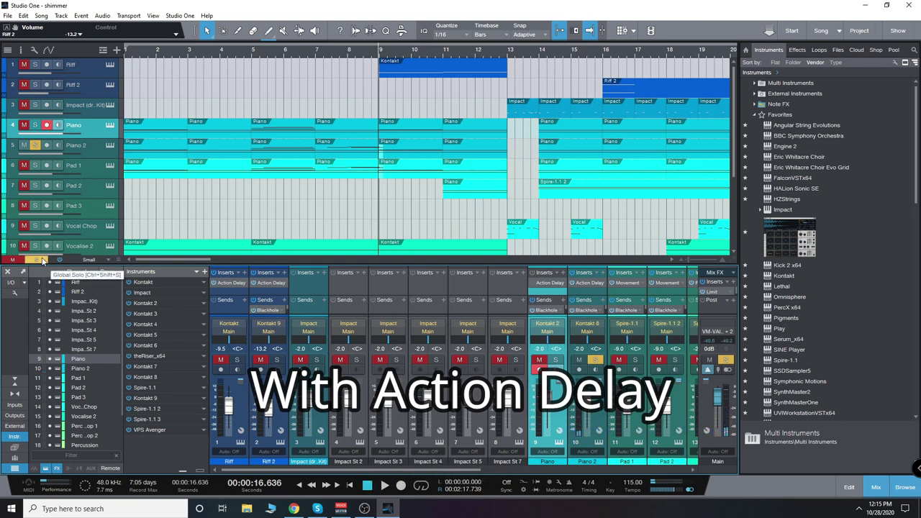
Clear all solos and mutes and play the full mix from bar 9 with the tracks at Tiny height
click(43, 260)
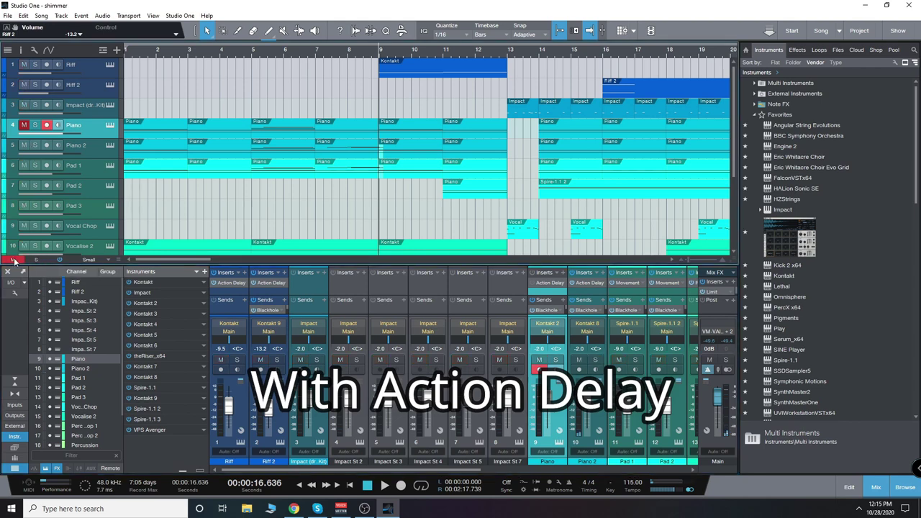
click(302, 487)
key(space)
scroll(323, 214, down, 1)
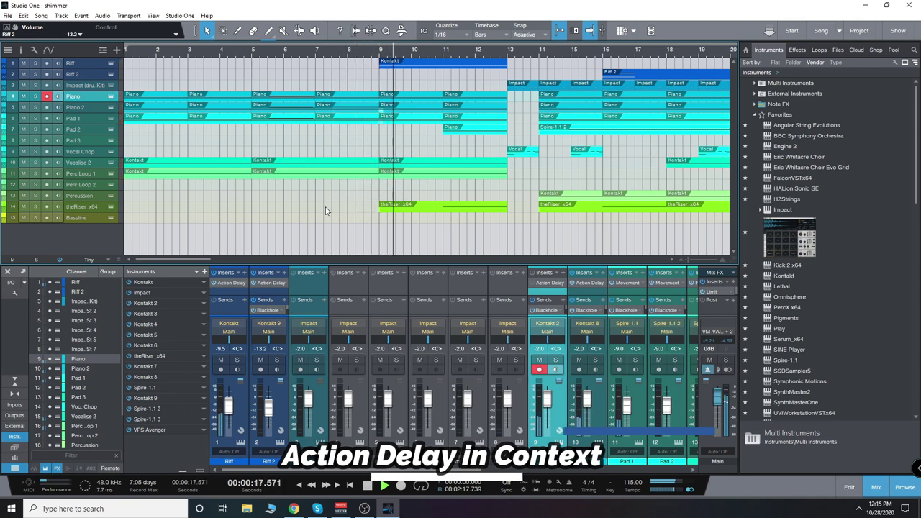
Check the Riff channel's Action Delay settings during playback and close the plug-in window
click(230, 284)
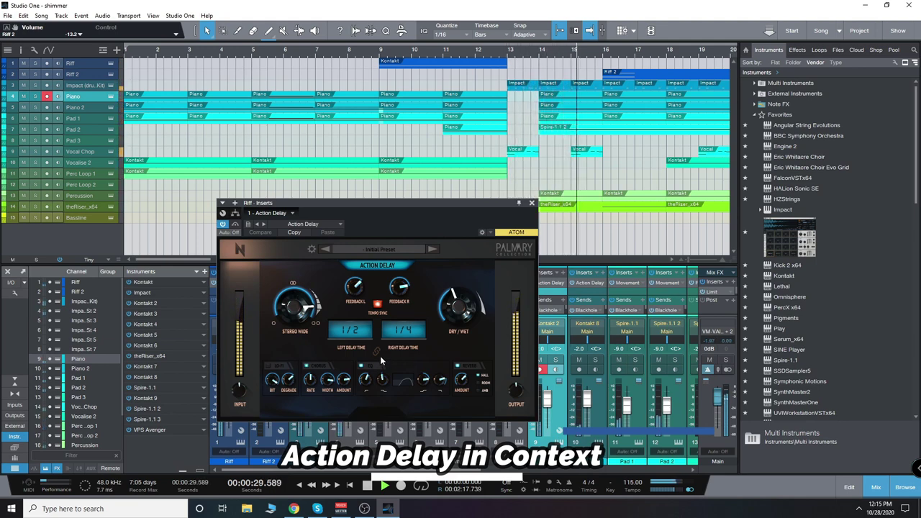
click(531, 203)
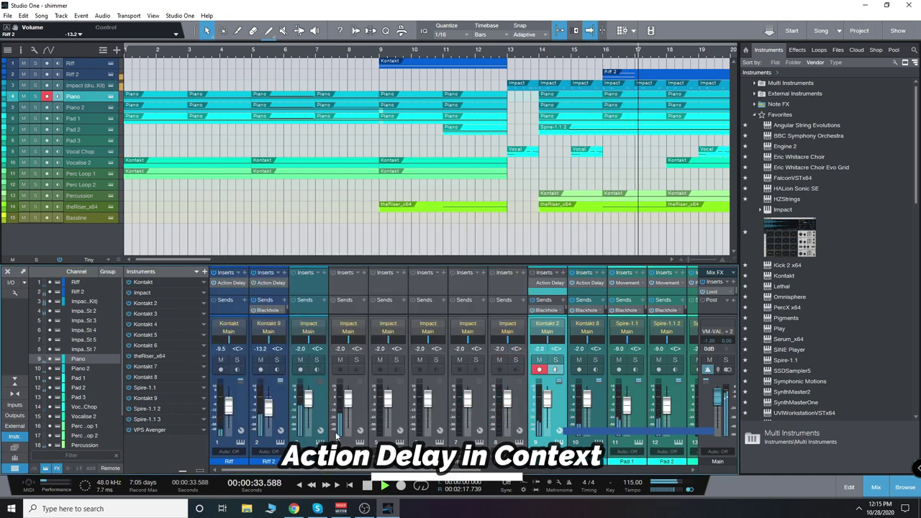
drag(324, 470, 341, 476)
scroll(464, 225, down, 2)
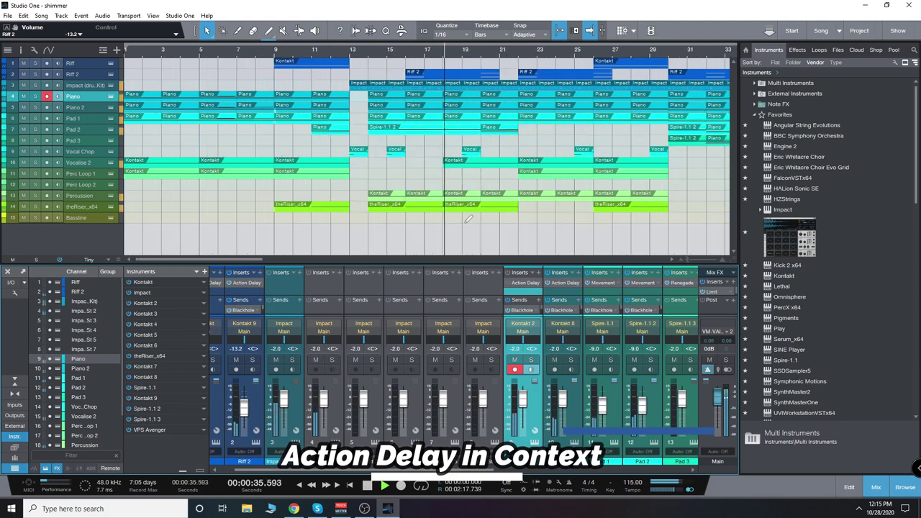
Select the Riff 2 track and open its Action Delay, moving the plug-in window clear of the channel strip
click(87, 75)
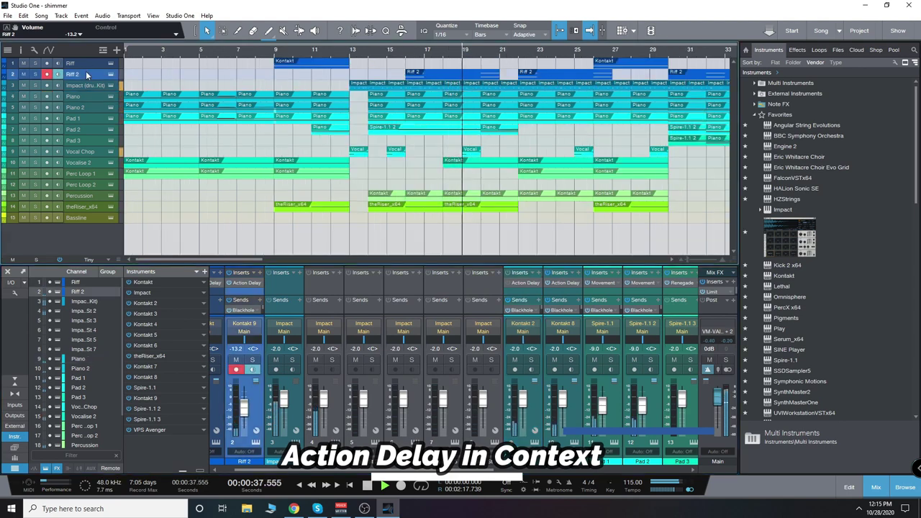
click(247, 283)
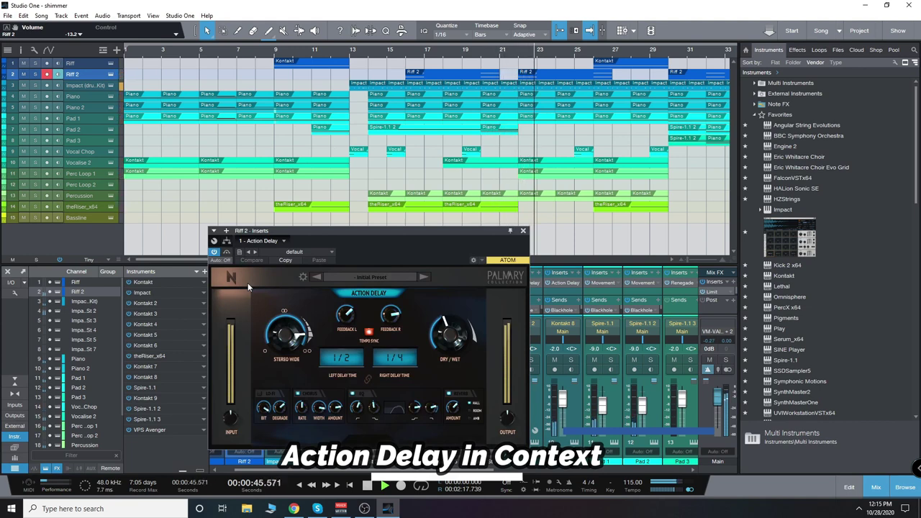
drag(367, 235, 460, 197)
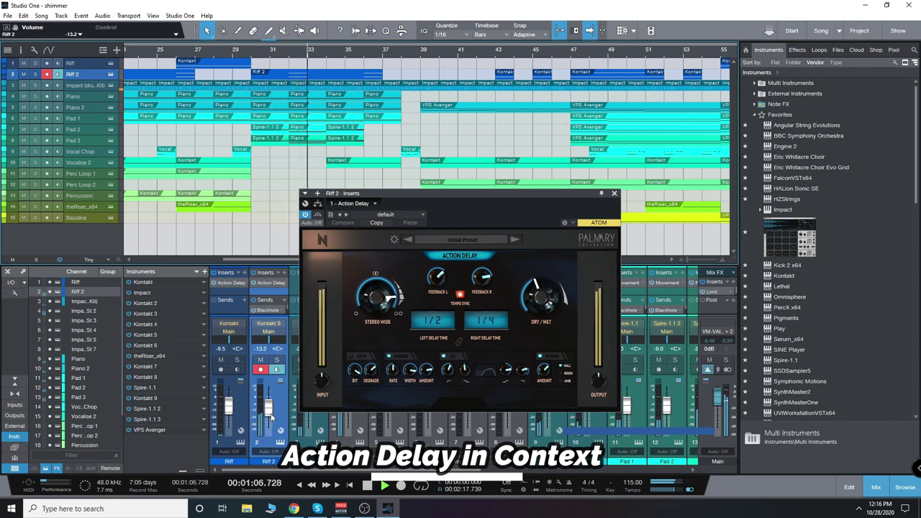
Raise the Riff 2 channel volume to -9.5 dB and stop playback, returning to the song start
drag(272, 417, 271, 413)
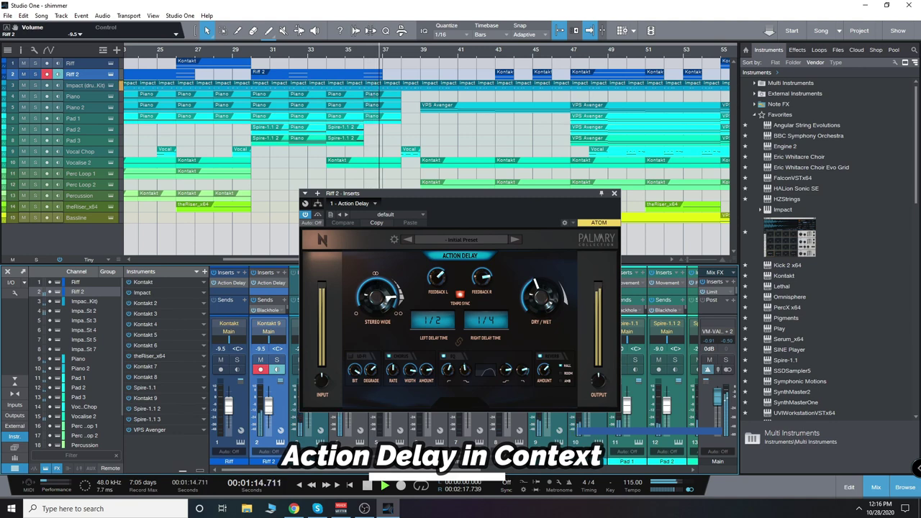
click(370, 487)
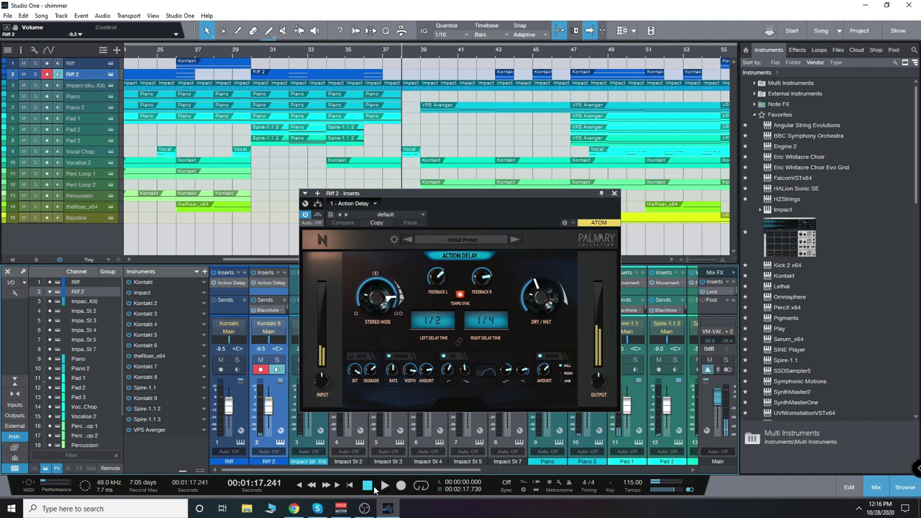
click(373, 488)
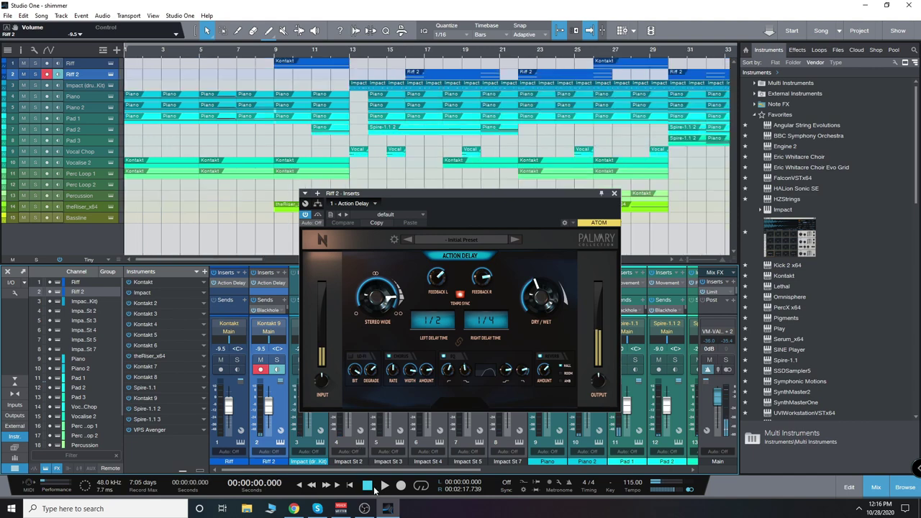
Solo and select the Bassline track, closing the Riff 2 plug-in window
click(35, 218)
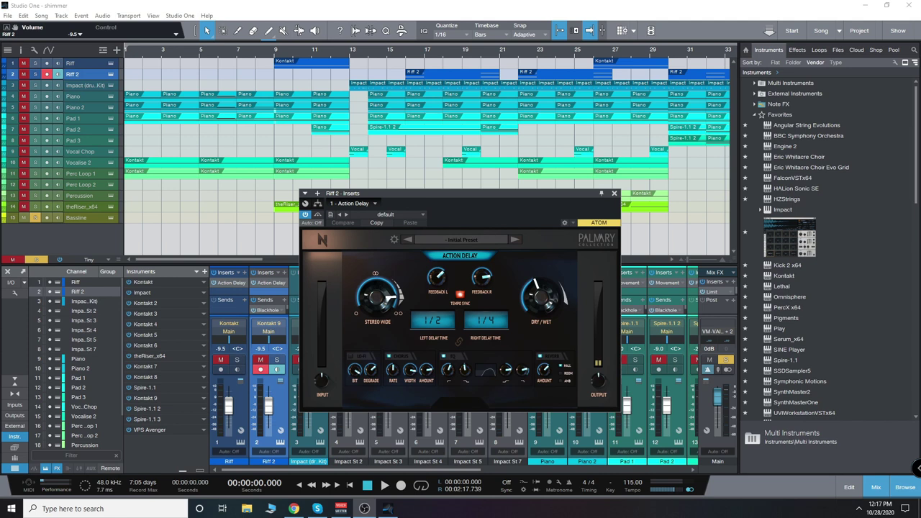
click(614, 193)
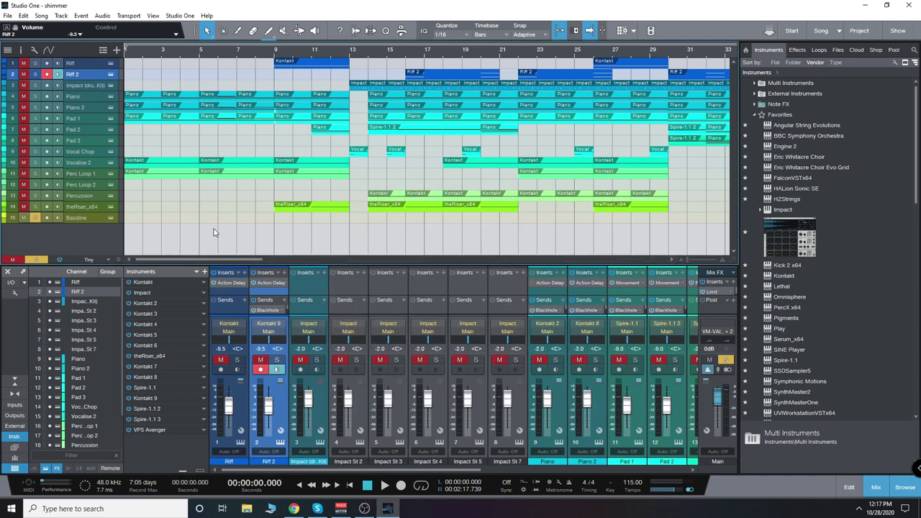
click(93, 218)
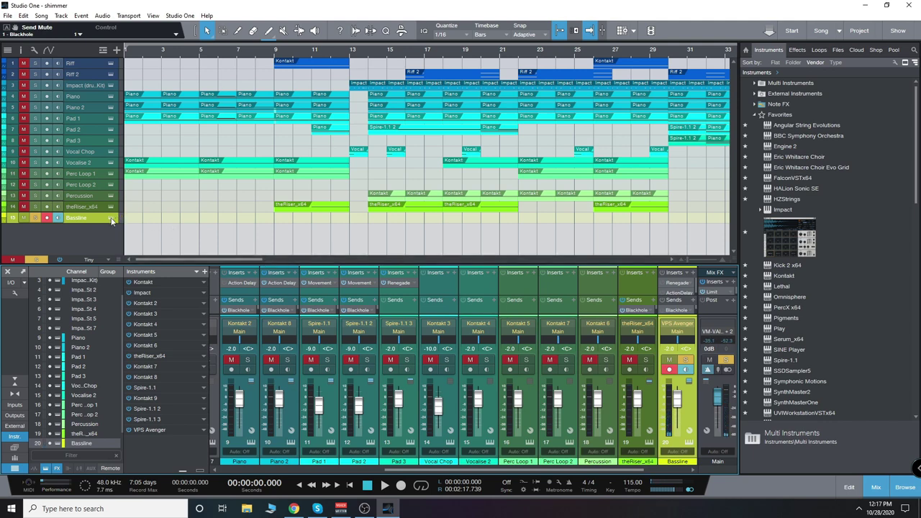
Open the Action Delay insert on the Bassline channel, enable it, and reposition its window
scroll(640, 288, right, 2)
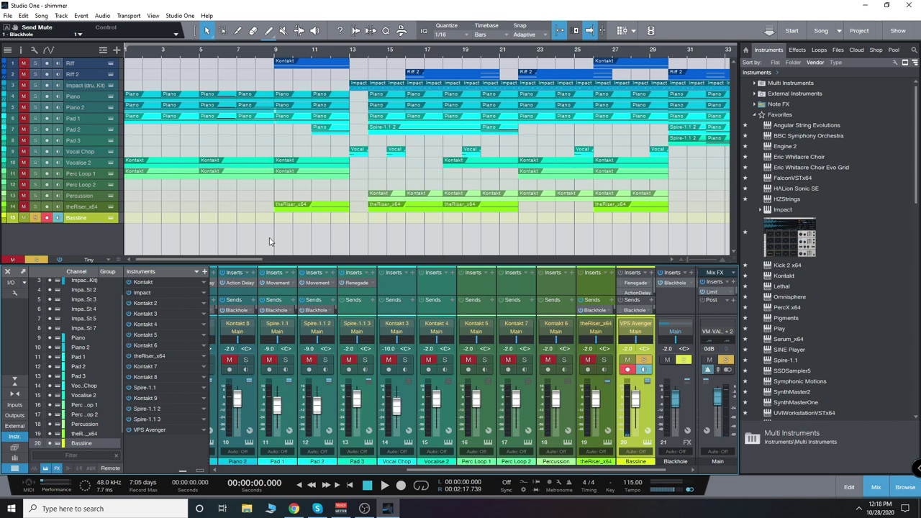
double_click(636, 294)
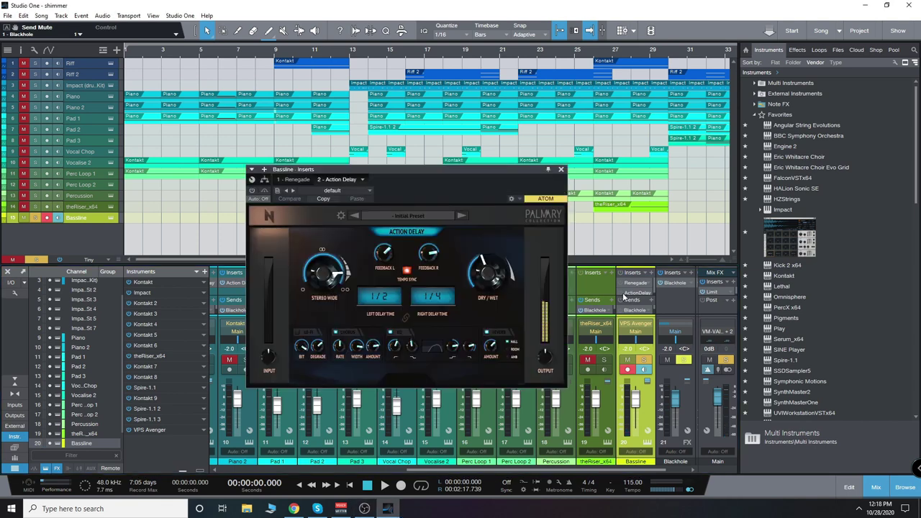
click(623, 293)
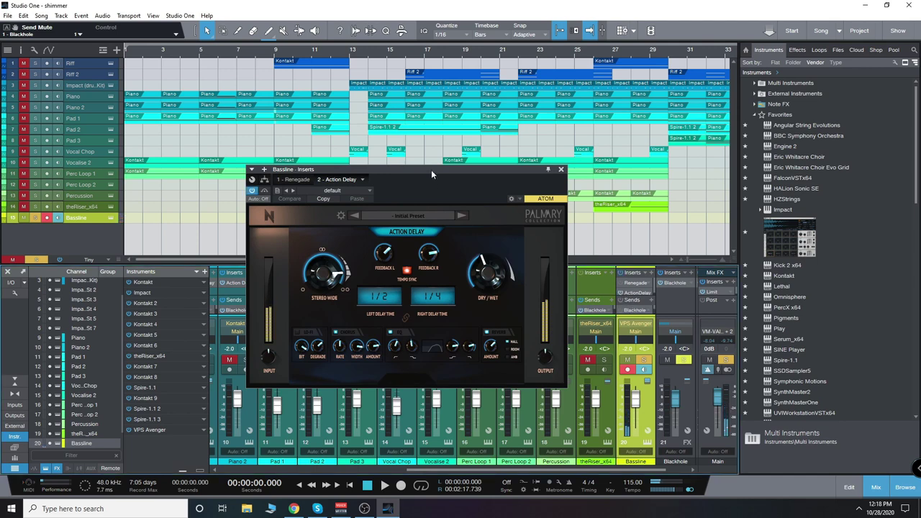
drag(431, 170, 434, 163)
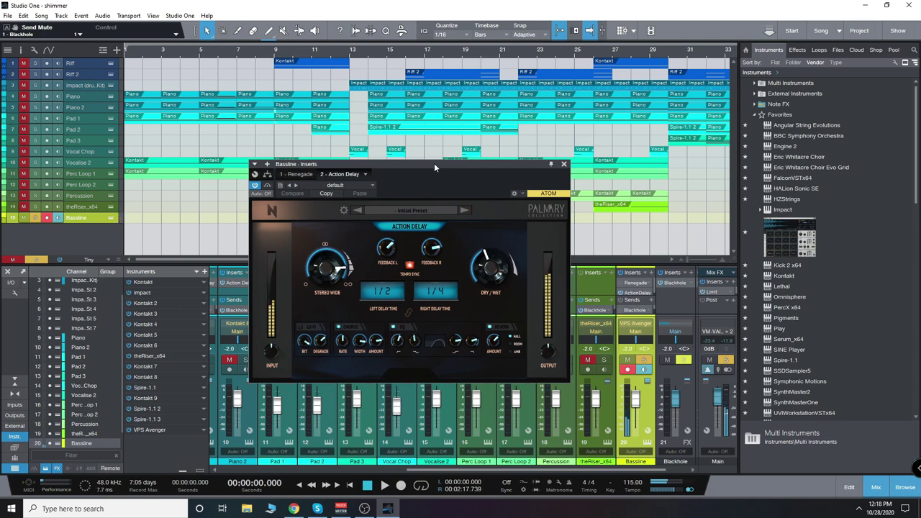
drag(433, 166, 430, 164)
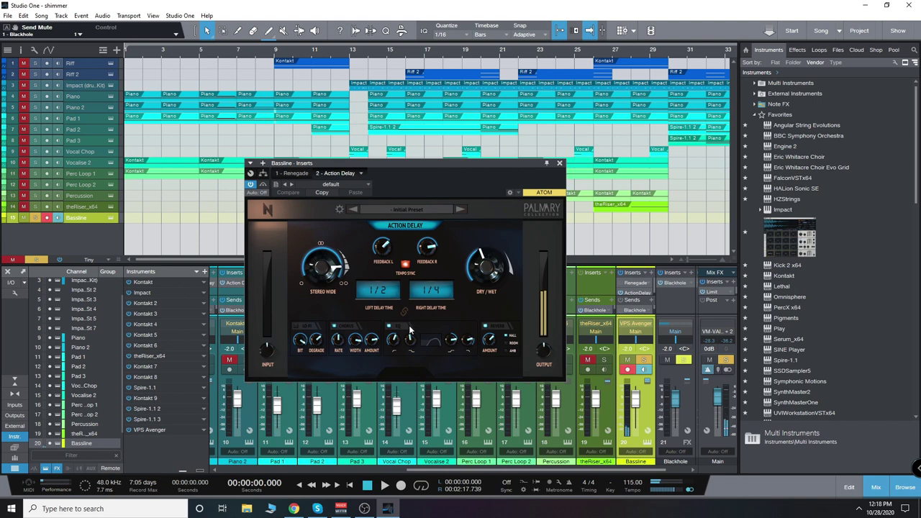
Set the Bassline Action Delay's left delay time to 1/4 and its right delay time to 1/8D
drag(382, 297, 385, 295)
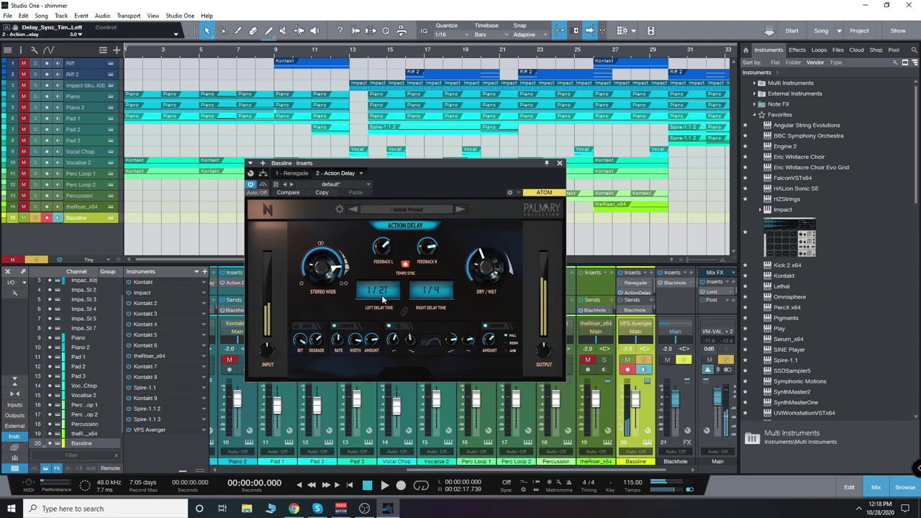
drag(383, 297, 383, 293)
click(433, 289)
drag(434, 288, 442, 308)
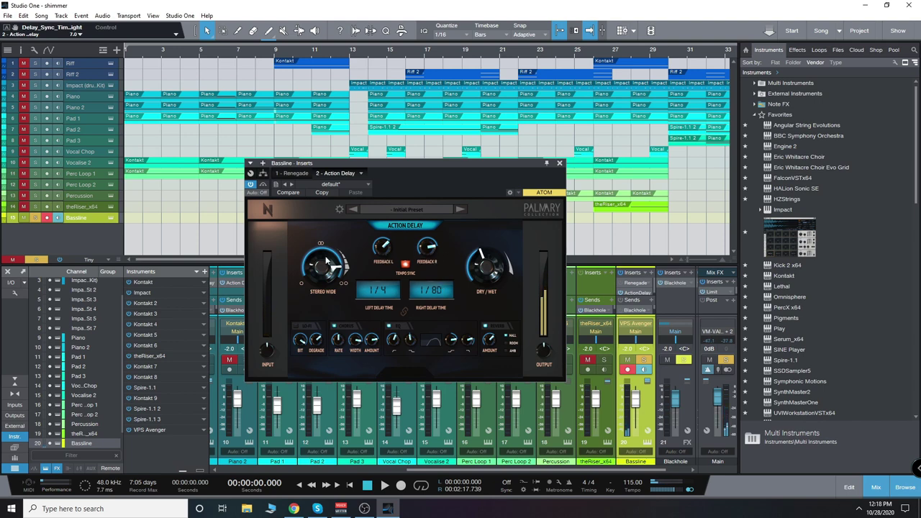
Set the Bassline Action Delay's stereo width to 200% and its right delay time to 1/8
drag(328, 261, 330, 277)
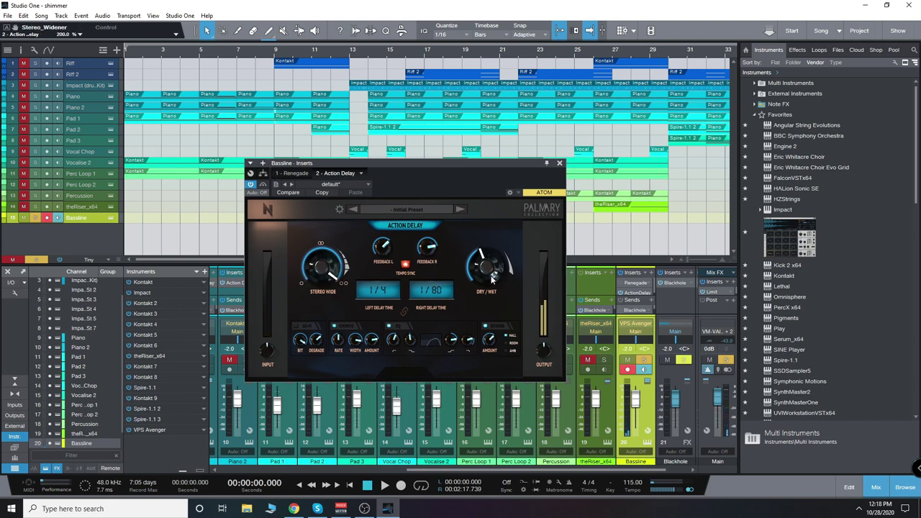
drag(435, 292, 433, 289)
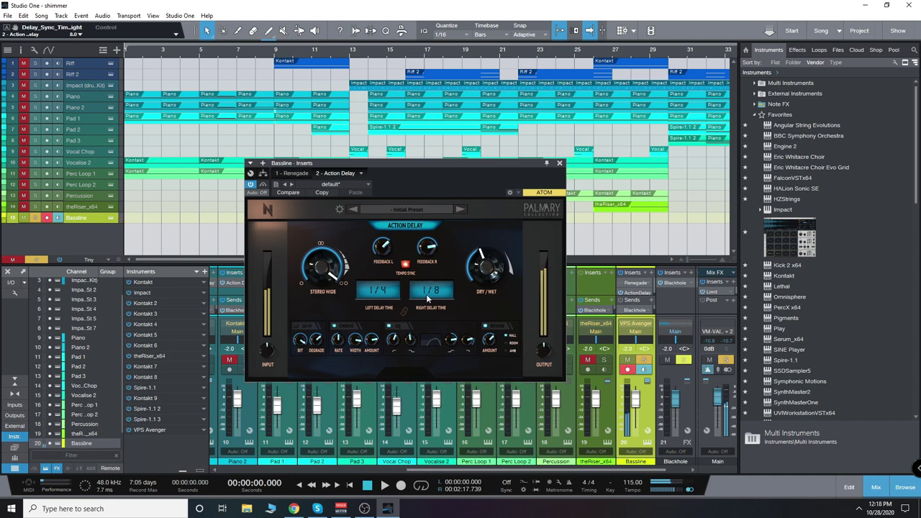
Set the Bassline Action Delay's dry/wet mix to 0.5%, then load its Dotted Printer preset
drag(486, 281, 493, 222)
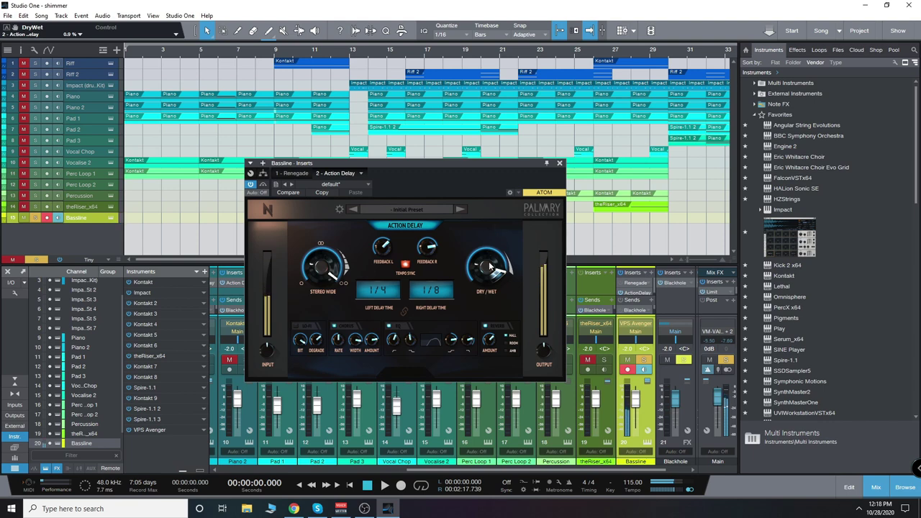
drag(489, 267, 487, 297)
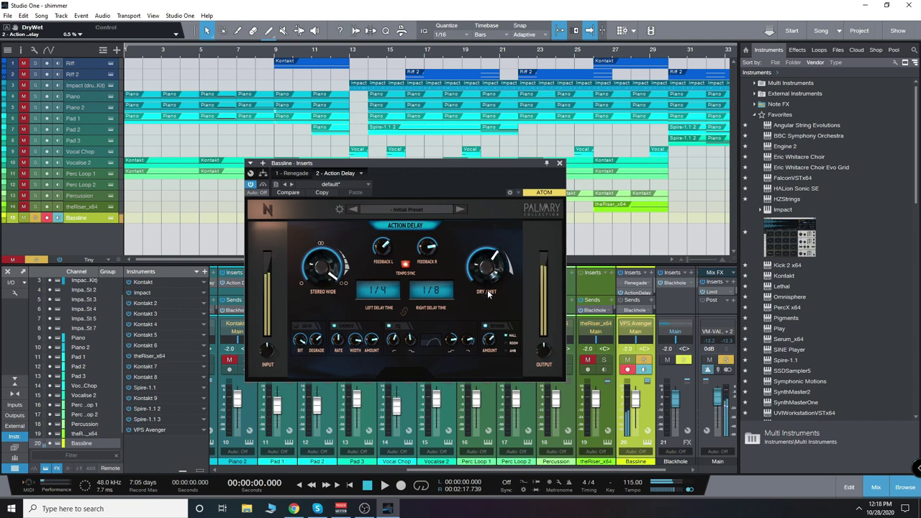
click(423, 210)
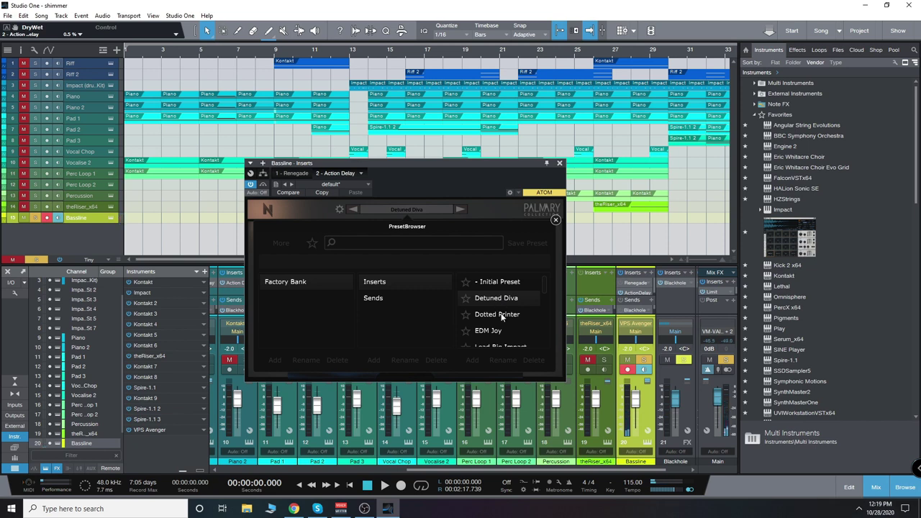
click(502, 318)
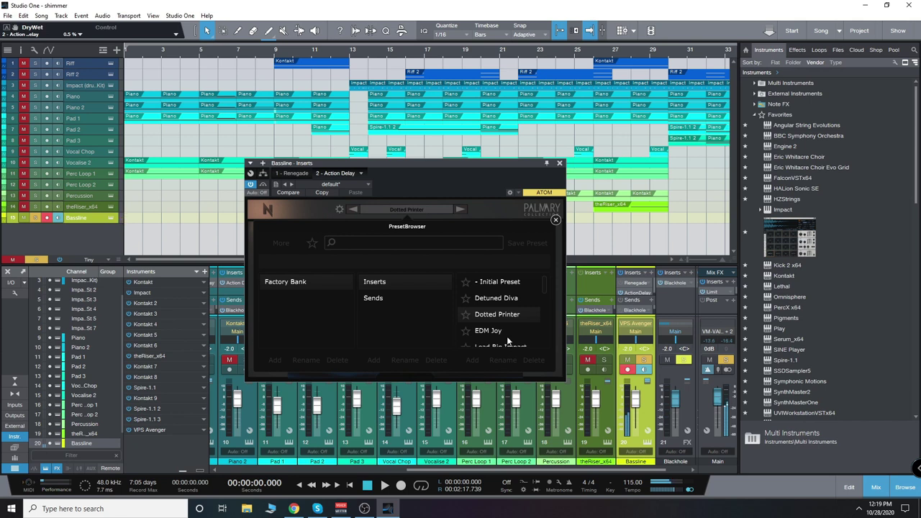
click(554, 220)
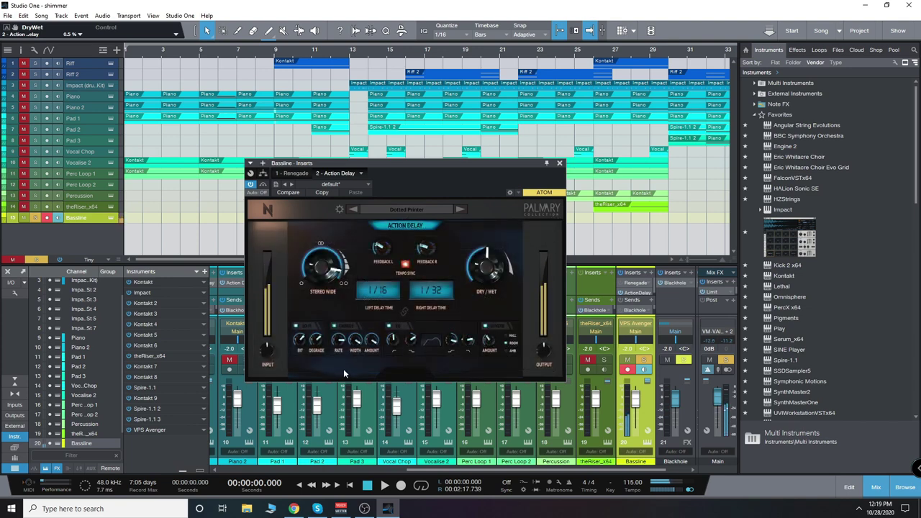
Adjust the Bassline Action Delay's lo-fi degrade to 0.7 and its bit rate to 0.2
click(303, 344)
click(318, 340)
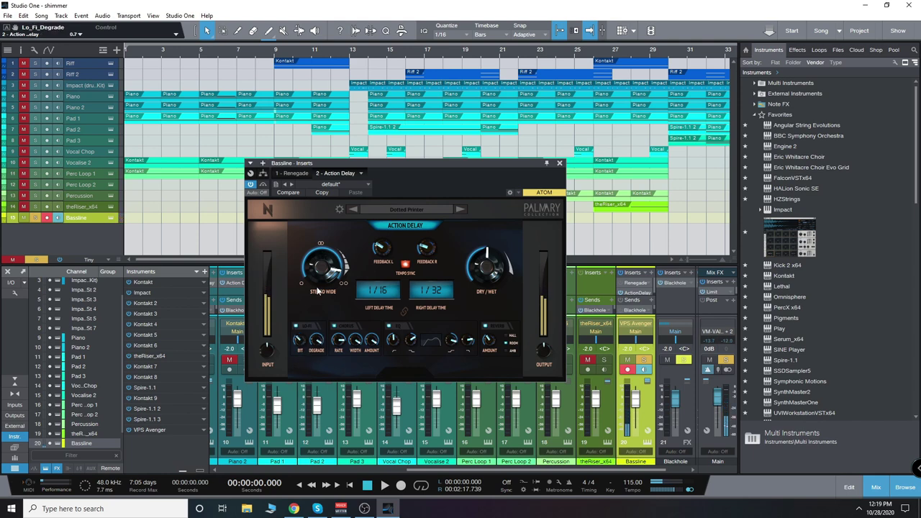
drag(295, 343, 296, 351)
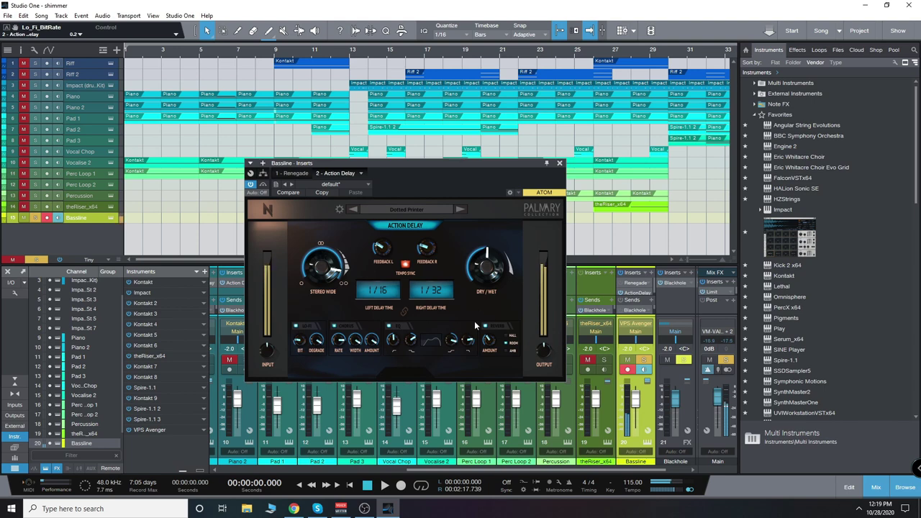
key(alt+Tab)
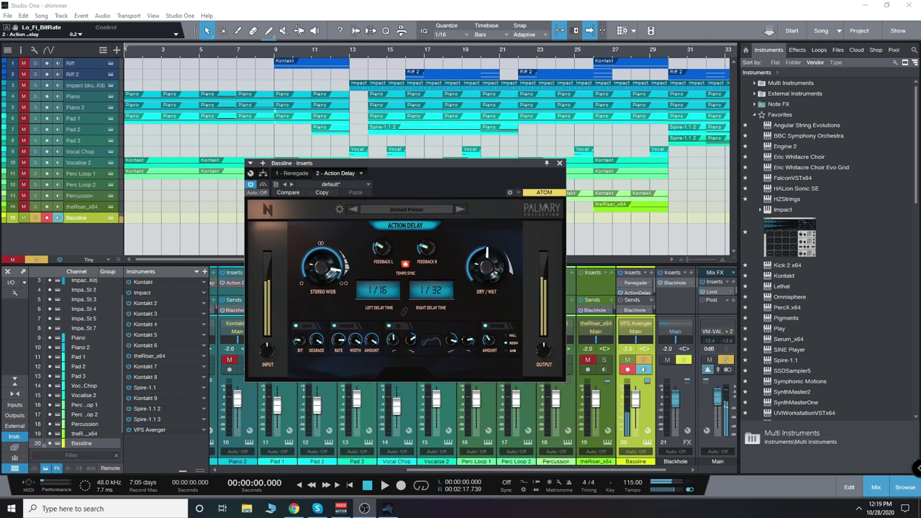
key(alt+Tab)
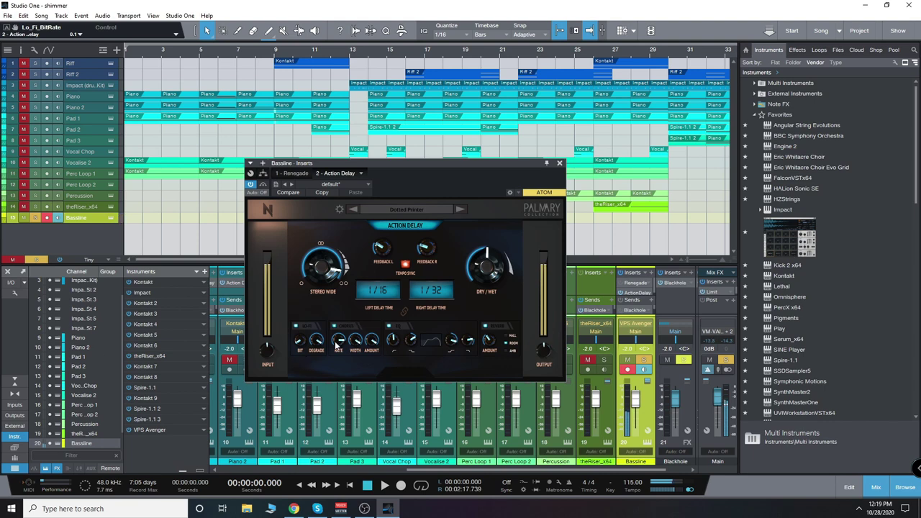
Compare the Bassline delay with its lo-fi section off and on, and set the bit rate to 0.4
click(297, 326)
click(296, 326)
drag(344, 460, 303, 286)
drag(299, 342, 297, 324)
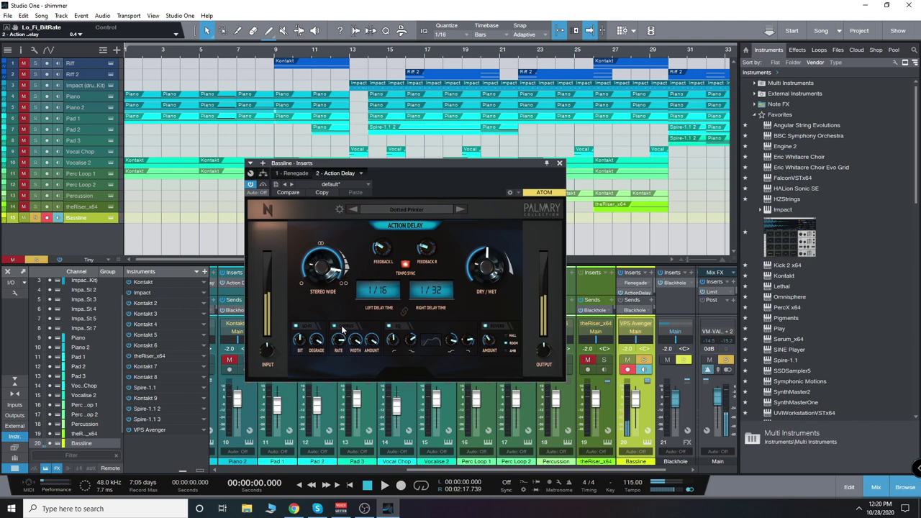
Set the Bassline delay's reverb amount to -28.9 and its left and right delay times to 1/4 and 1/8
click(488, 327)
click(489, 328)
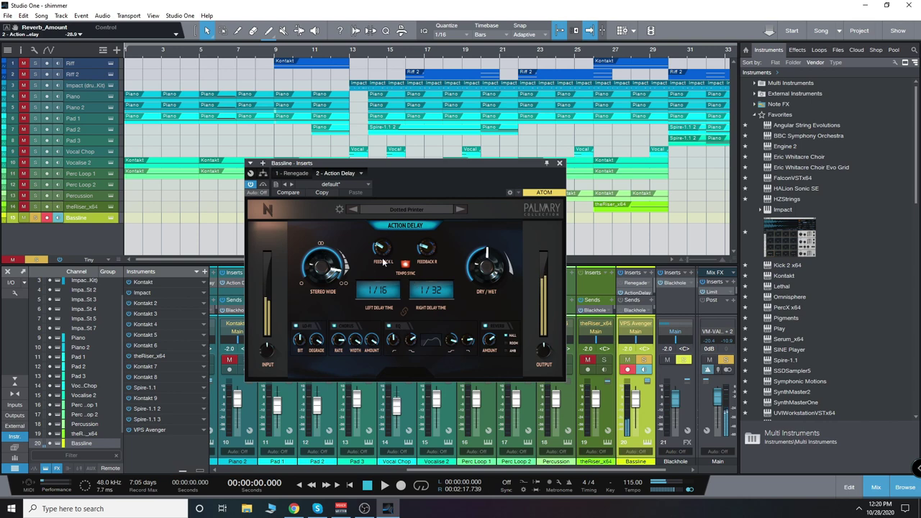
drag(375, 292, 384, 333)
drag(427, 291, 434, 331)
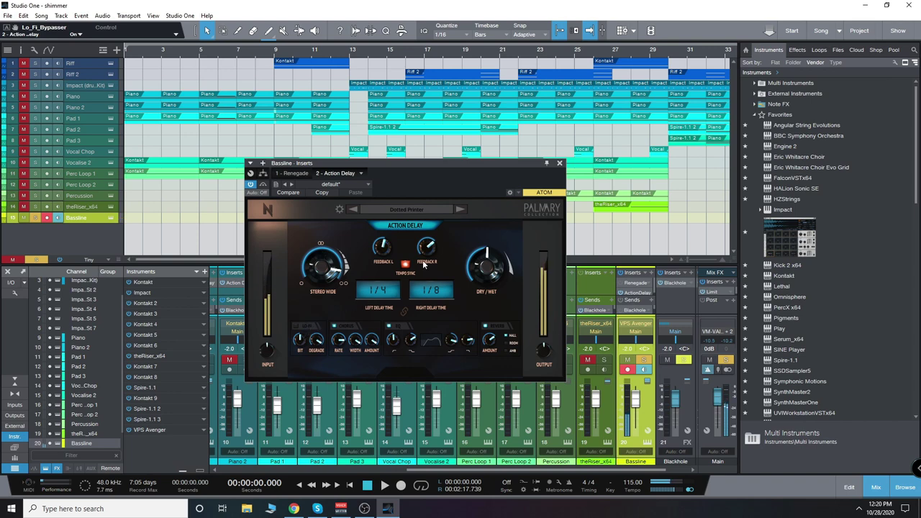
Load the EDM Joy preset in the Bassline's Action Delay and return to the plug-in's controls
click(428, 210)
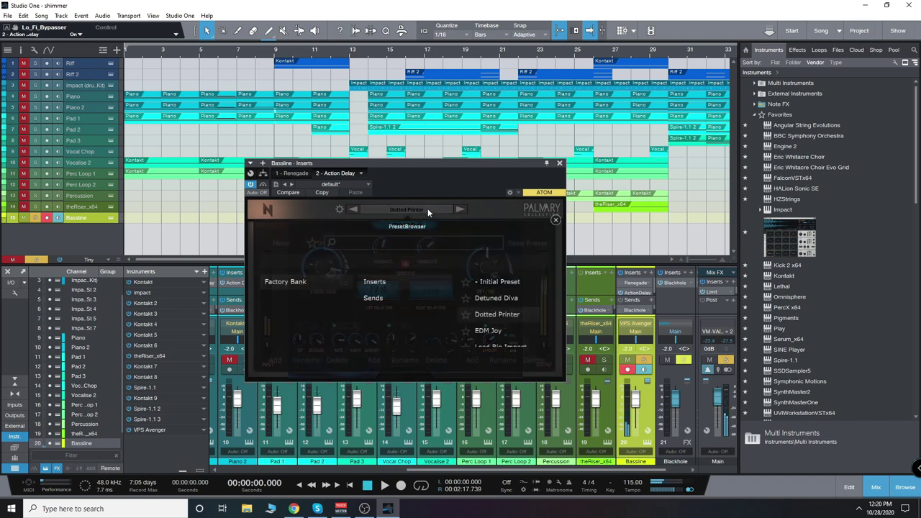
click(492, 332)
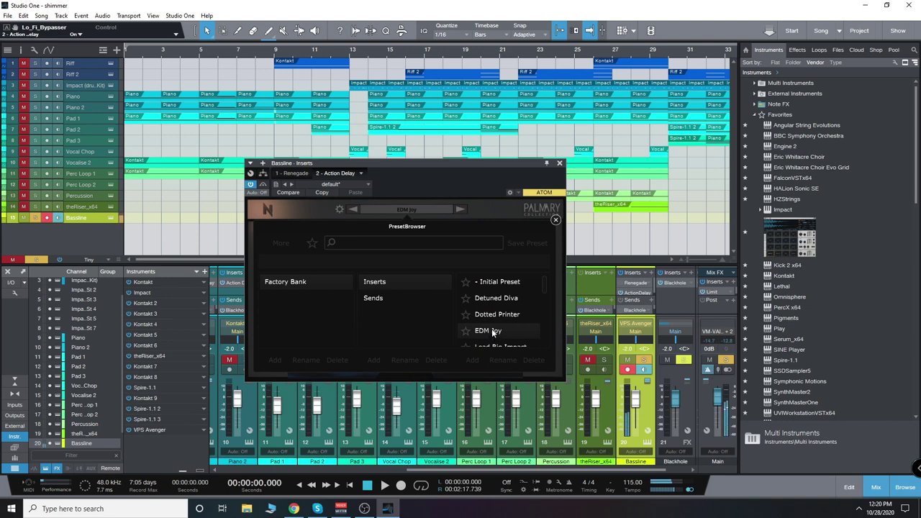
click(556, 220)
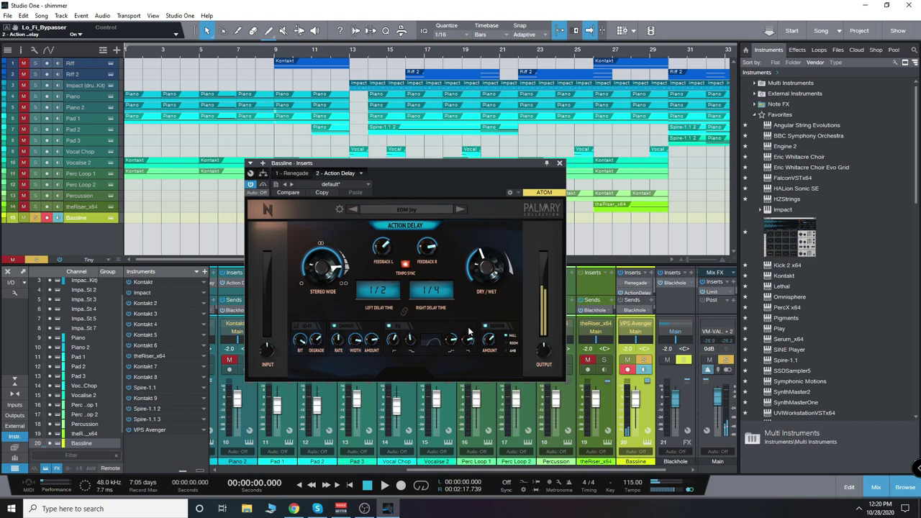
Audition the Lead Big Impact, Leader Short and Plucked Euphoria presets on the Bassline's Action Delay
click(431, 210)
scroll(506, 327, down, 2)
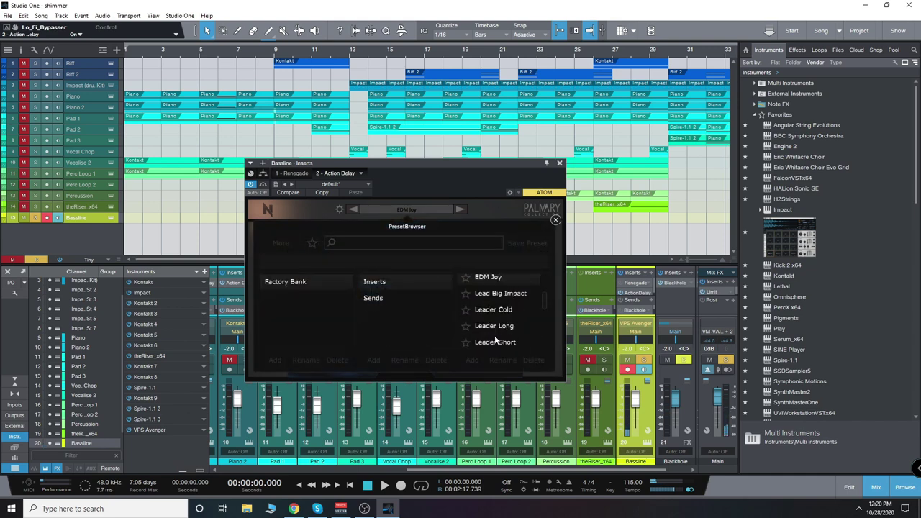
click(507, 295)
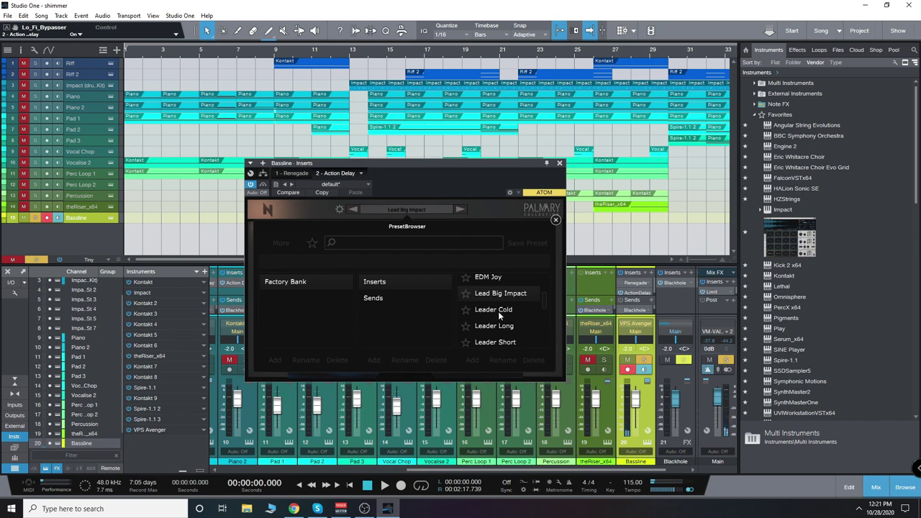
scroll(498, 311, down, 2)
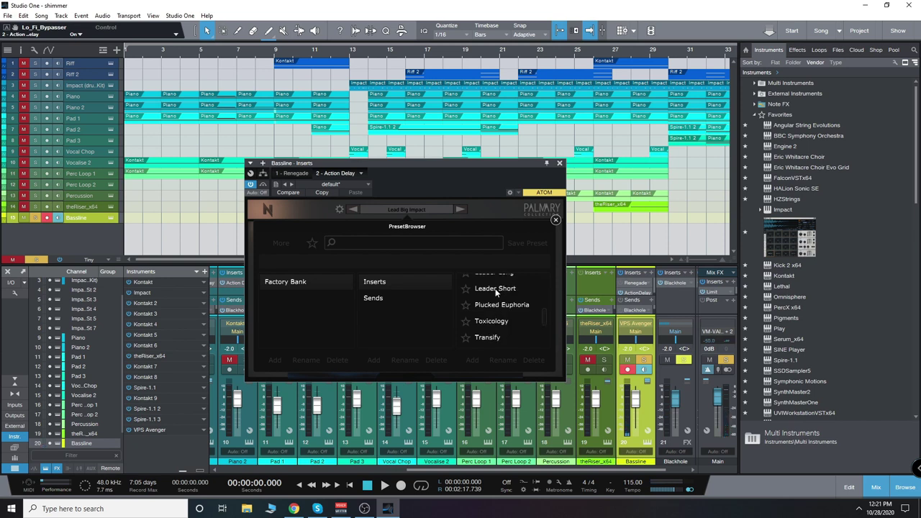
click(495, 290)
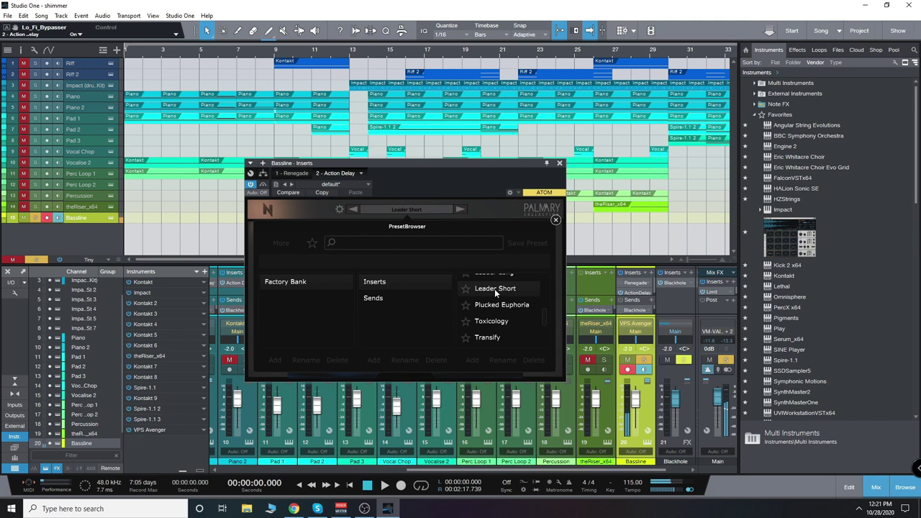
click(503, 306)
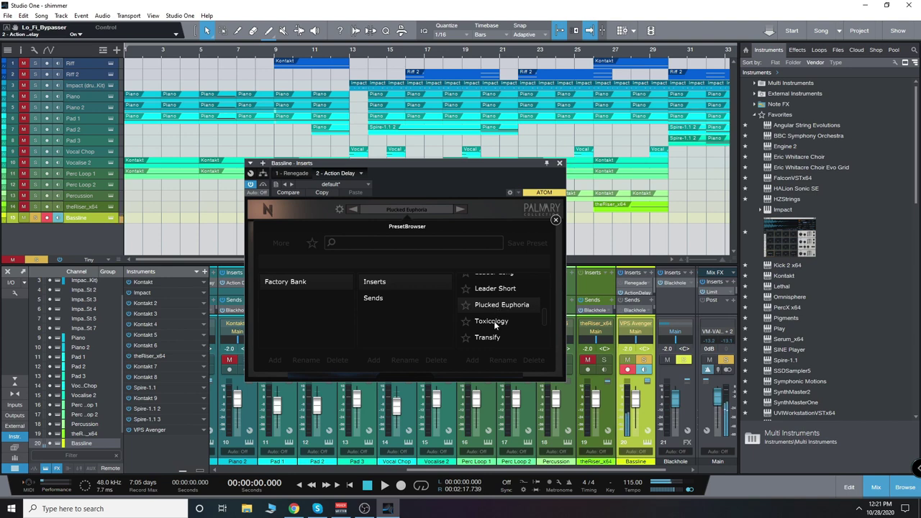
click(556, 219)
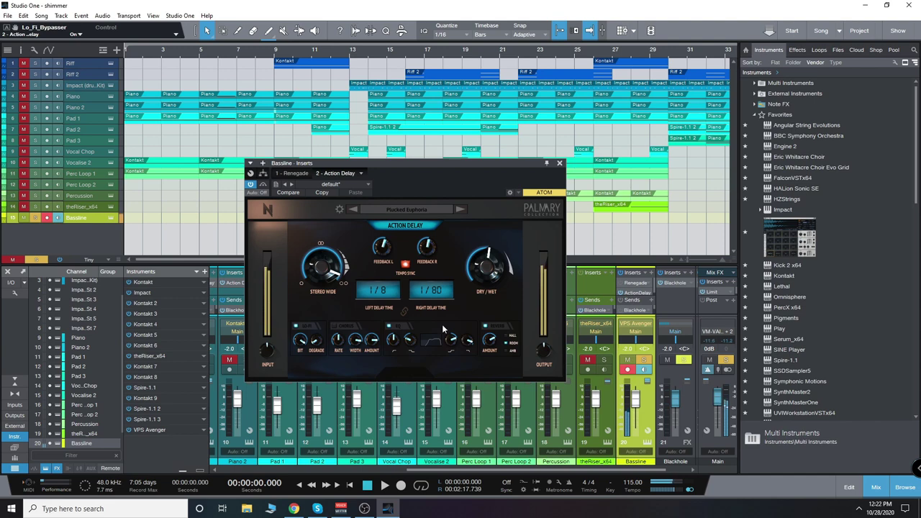
Load the Twisted Lemon preset in the Bassline's Action Delay and return to the plug-in's controls
click(434, 213)
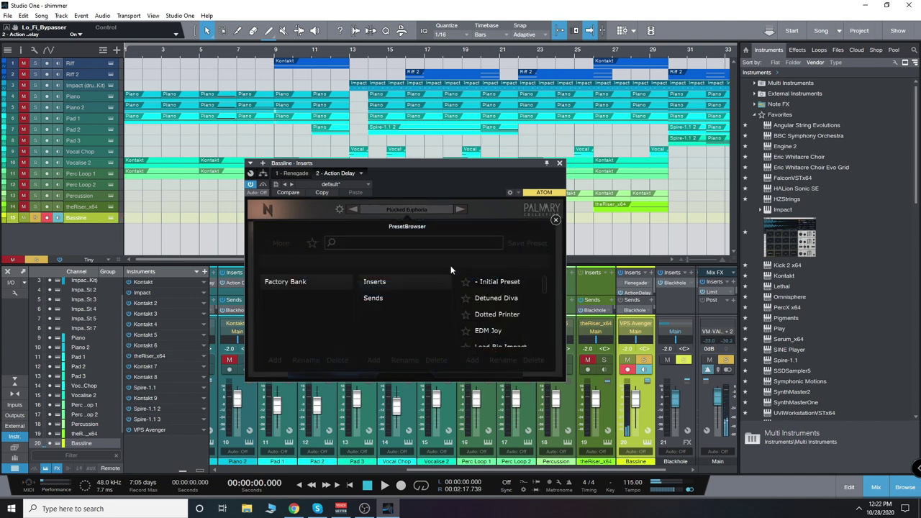
scroll(529, 316, down, 5)
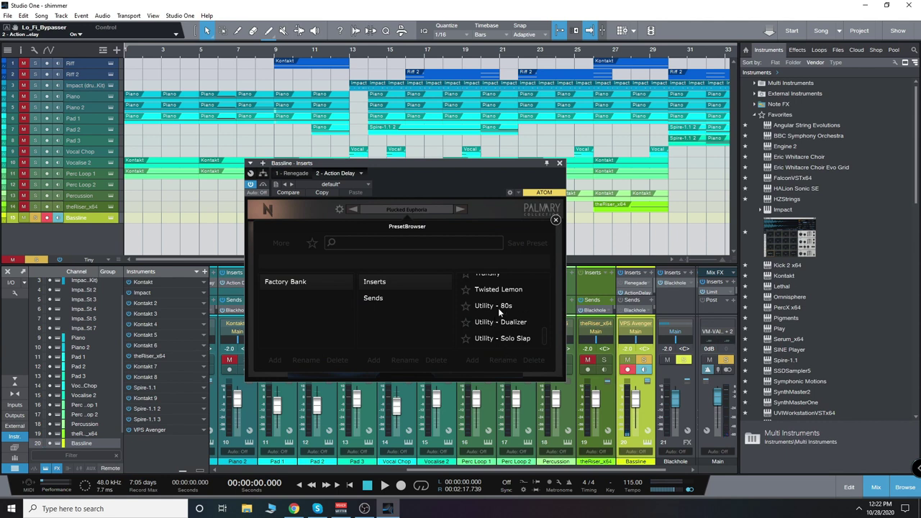
click(504, 291)
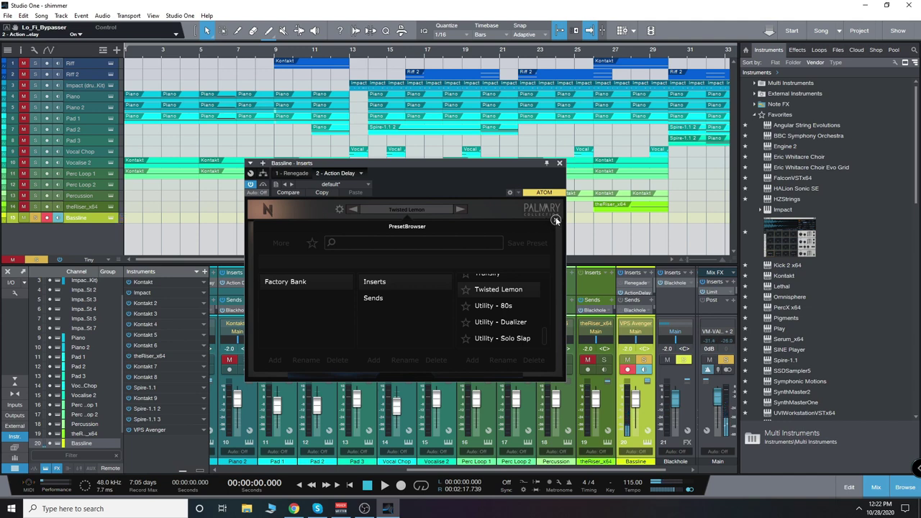
click(556, 220)
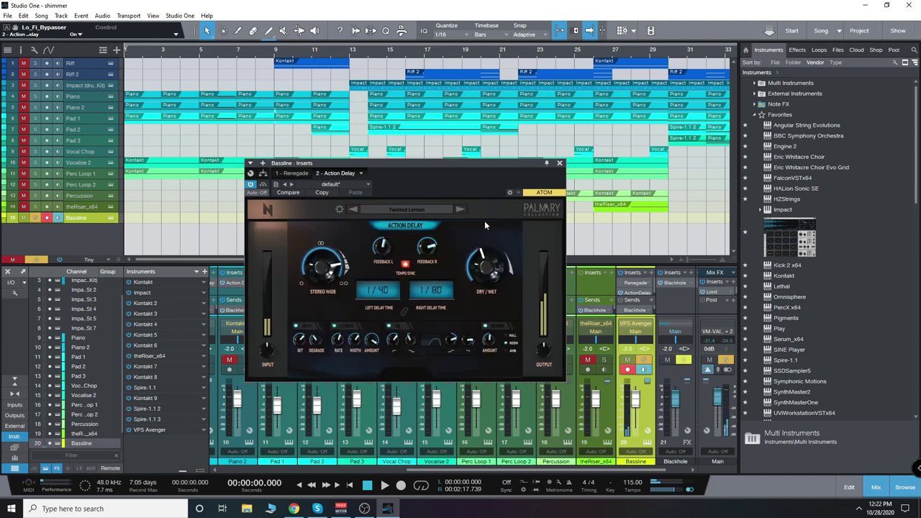
Close the Bassline plug-in window and add a new FX channel to the mixer after the Hall channel
click(559, 163)
key(alt+Tab)
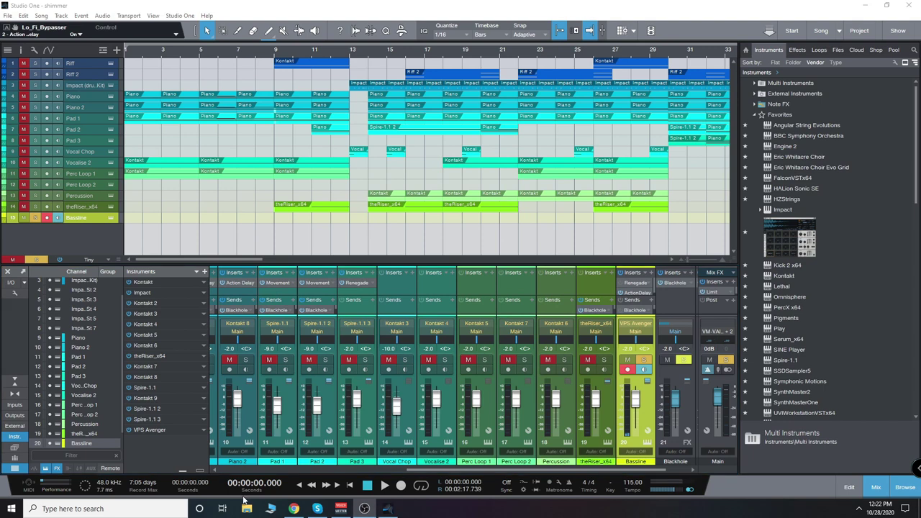
drag(429, 471, 461, 471)
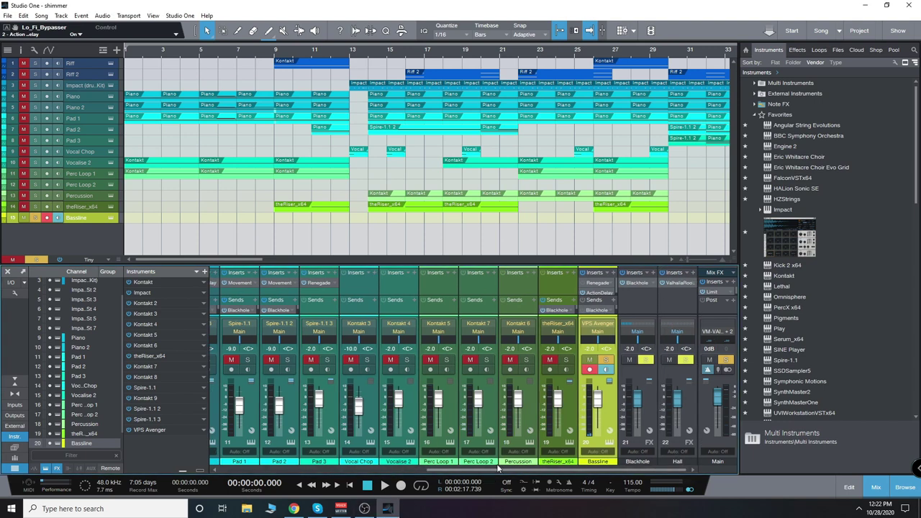
right_click(643, 306)
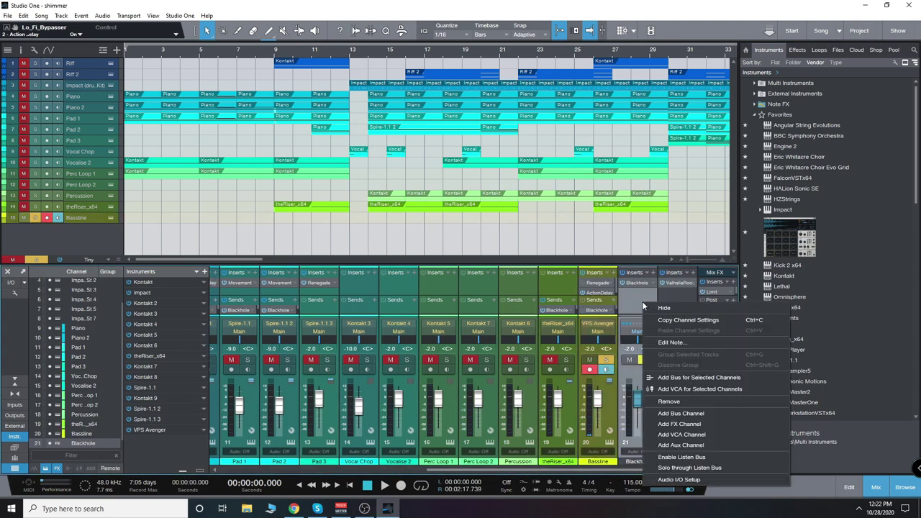
click(680, 424)
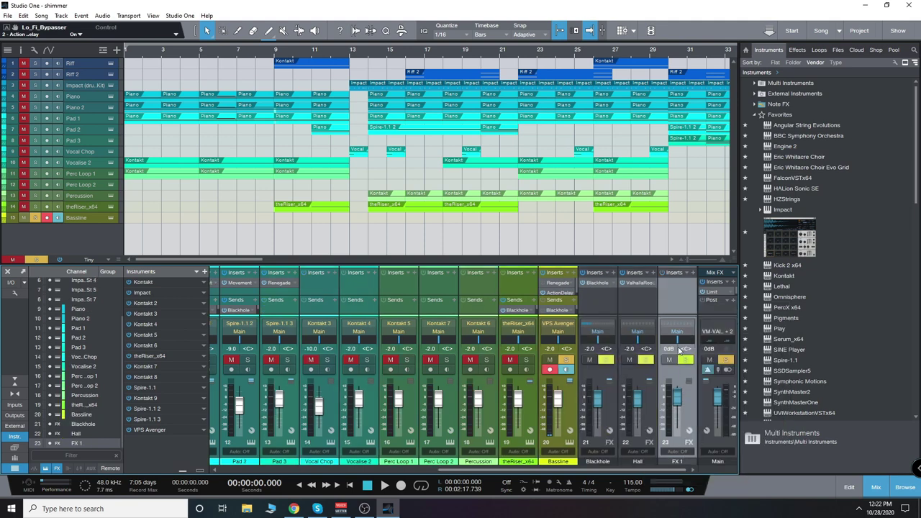
Insert NoiseAsh Audio's Action Delay on the new FX 1 channel and reposition its window
click(694, 273)
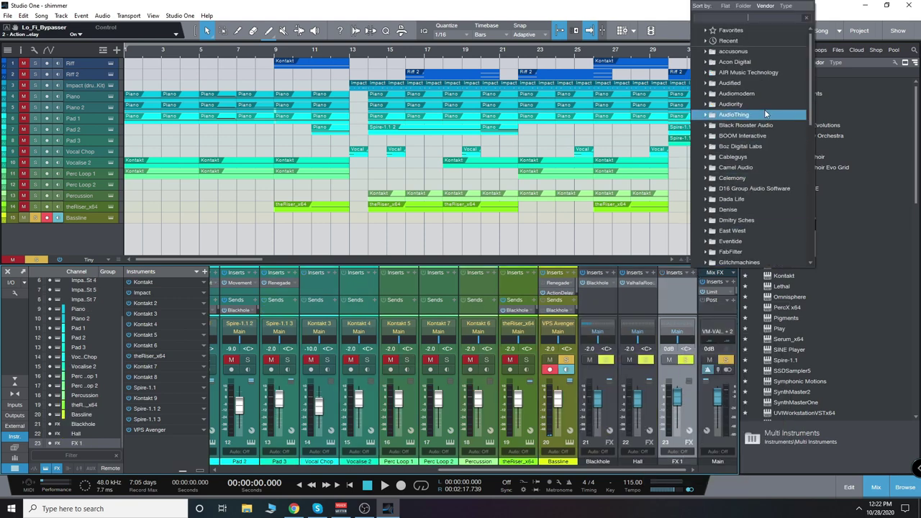
scroll(748, 178, down, 4)
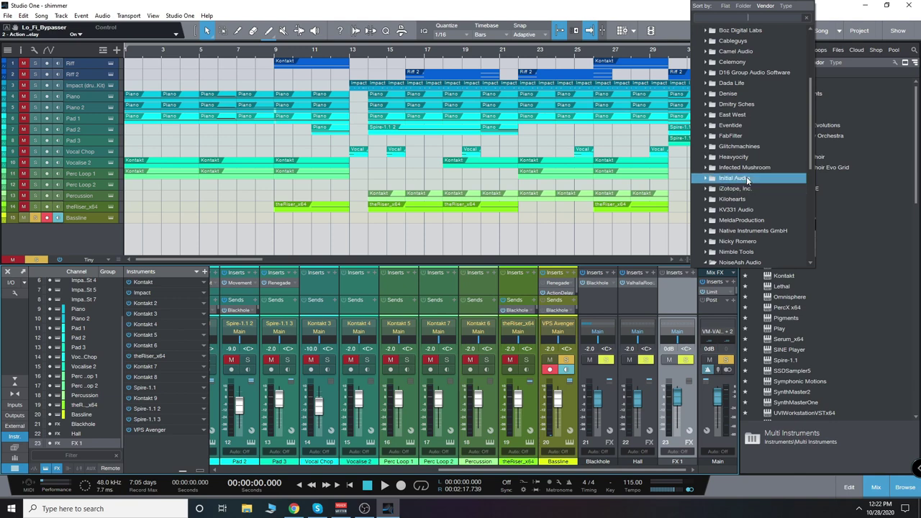
scroll(748, 181, down, 6)
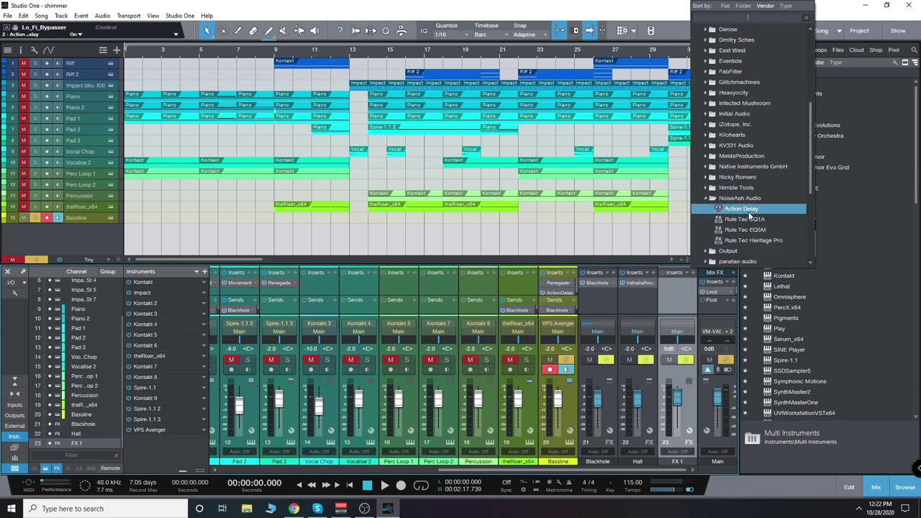
click(749, 210)
drag(388, 162, 412, 171)
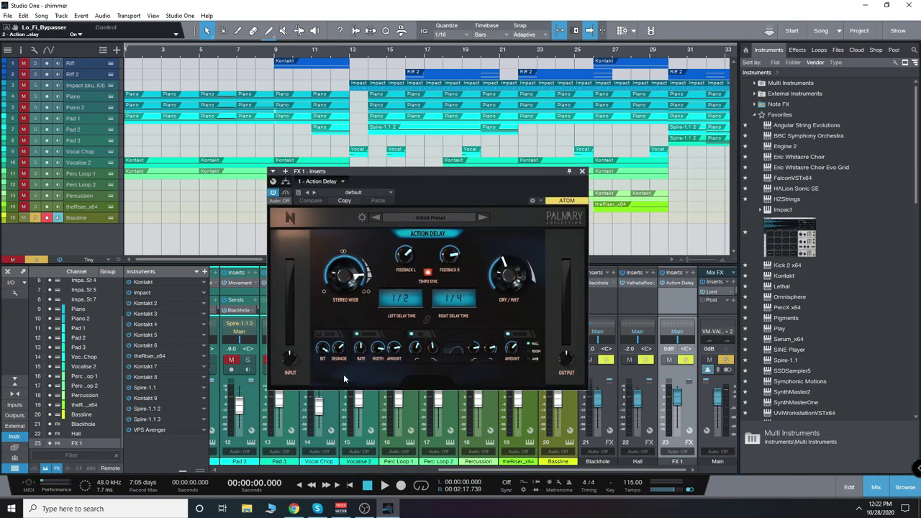
Close the FX 1 plug-in window and select the Piano track, bringing its mixer channel into view
drag(451, 470, 250, 470)
click(582, 172)
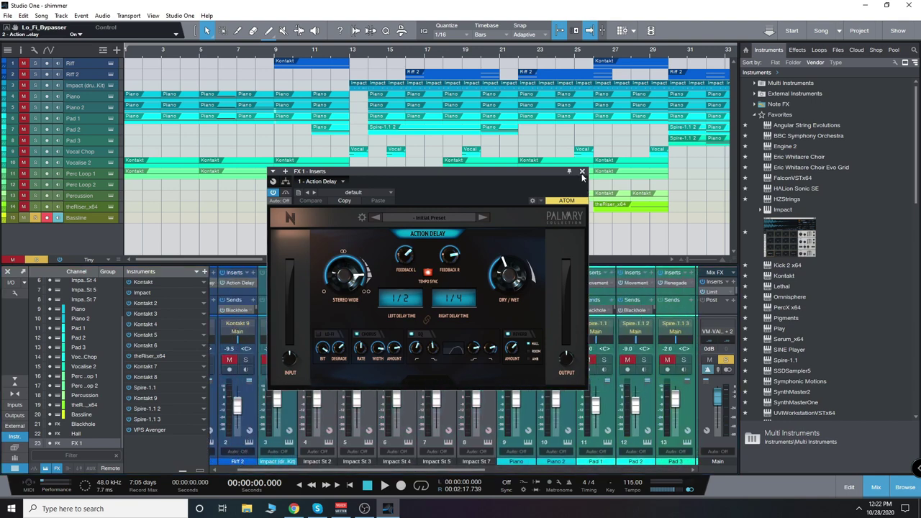
click(581, 175)
click(80, 108)
click(87, 100)
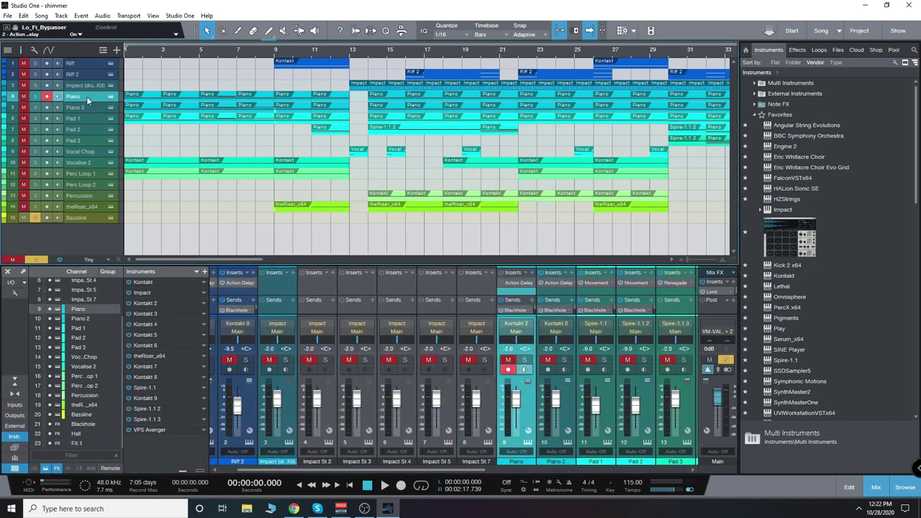
Solo the Piano track and enlarge the send area of the mixer channels
click(34, 96)
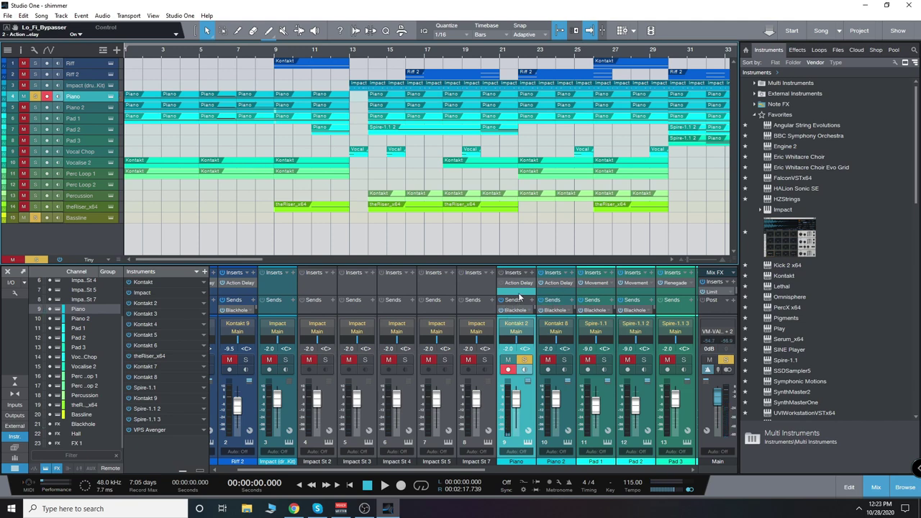
scroll(519, 296, down, 1)
drag(521, 314, 522, 330)
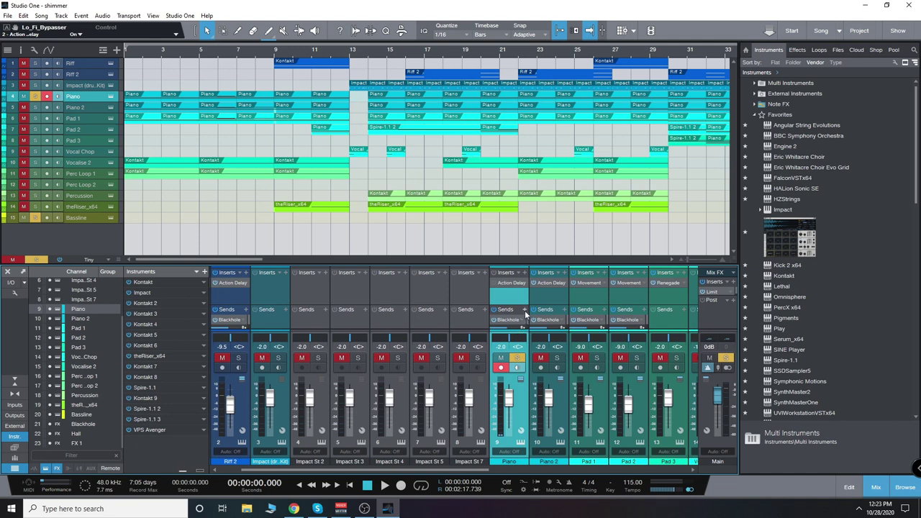
Bypass the Piano channel's Blackhole send and add a send to FX 1
click(525, 311)
click(517, 304)
click(496, 322)
click(525, 310)
click(554, 355)
Open Action Delay on the FX 1 channel and load the Send - EDM Joy preset from its factory Sends bank
drag(437, 471, 663, 479)
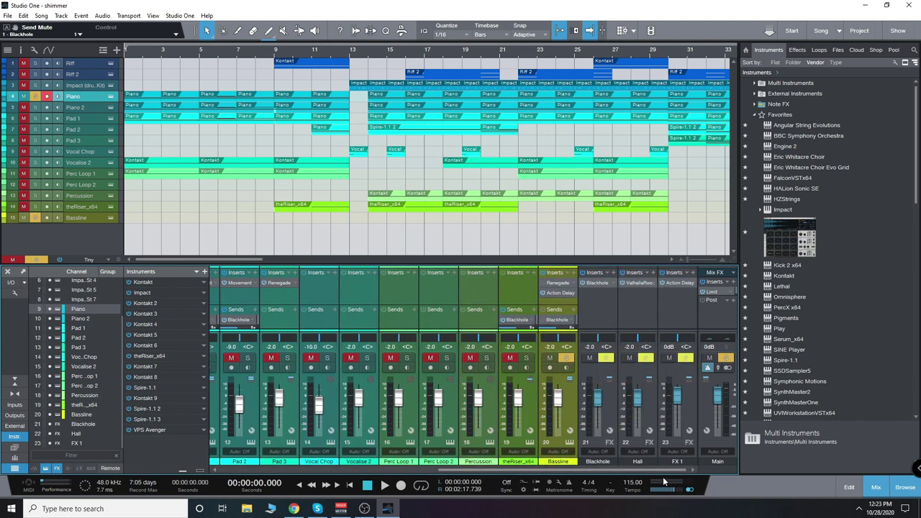
click(679, 311)
click(677, 284)
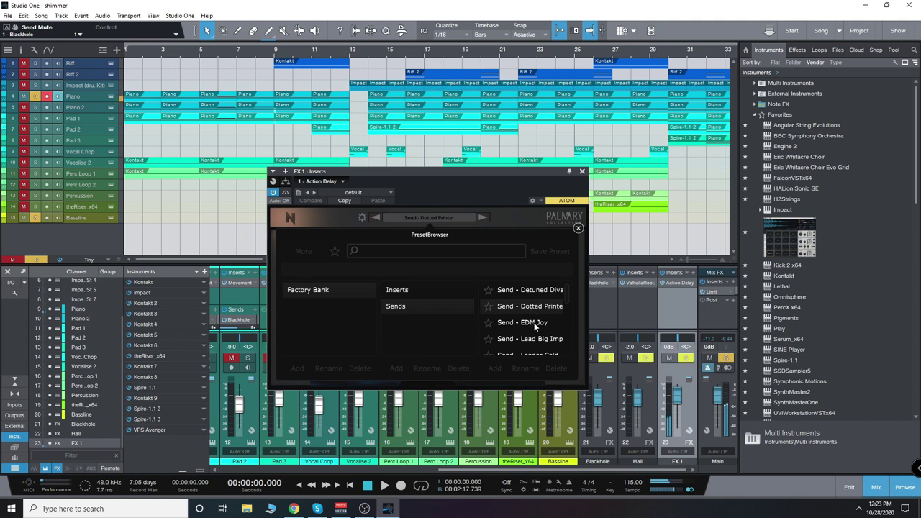
click(534, 323)
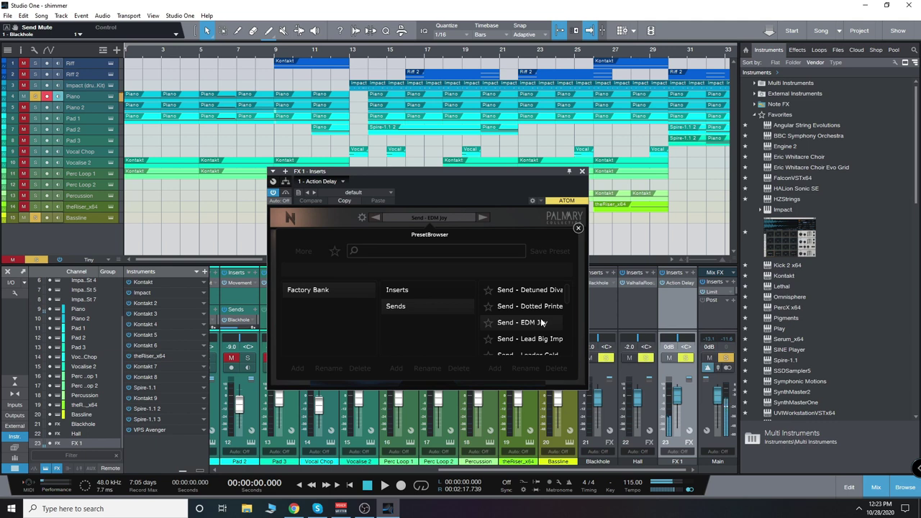
Audition the send presets Transify, Utility 80s, Utility Dualizer and Utility Solo Slap in FX 1's Action Delay
scroll(542, 322, down, 1)
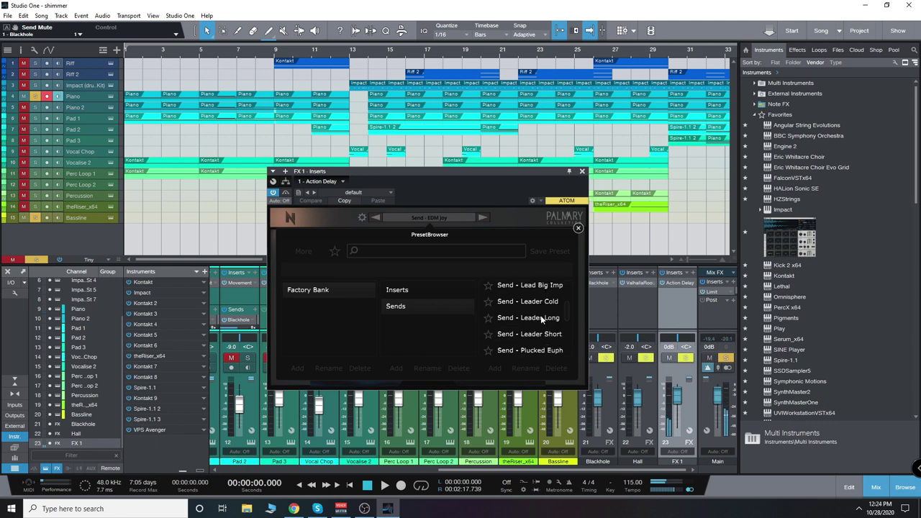
scroll(541, 317, down, 1)
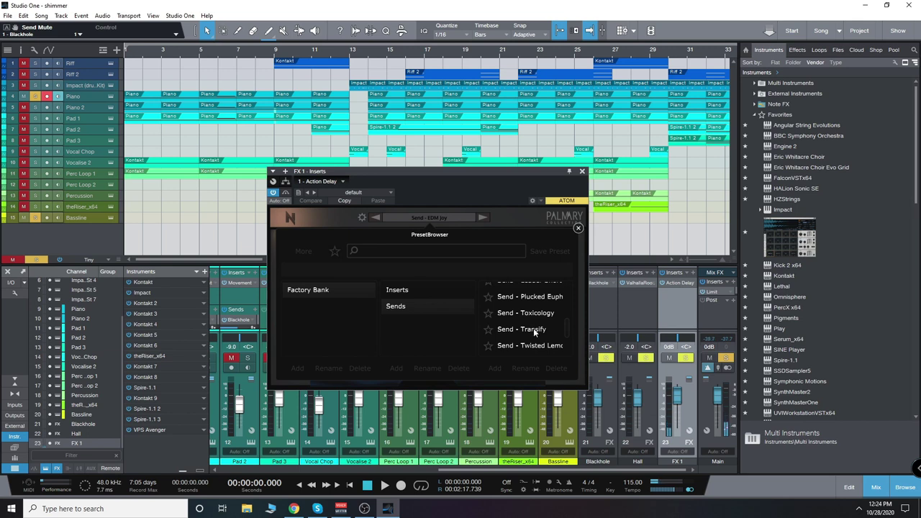
click(533, 330)
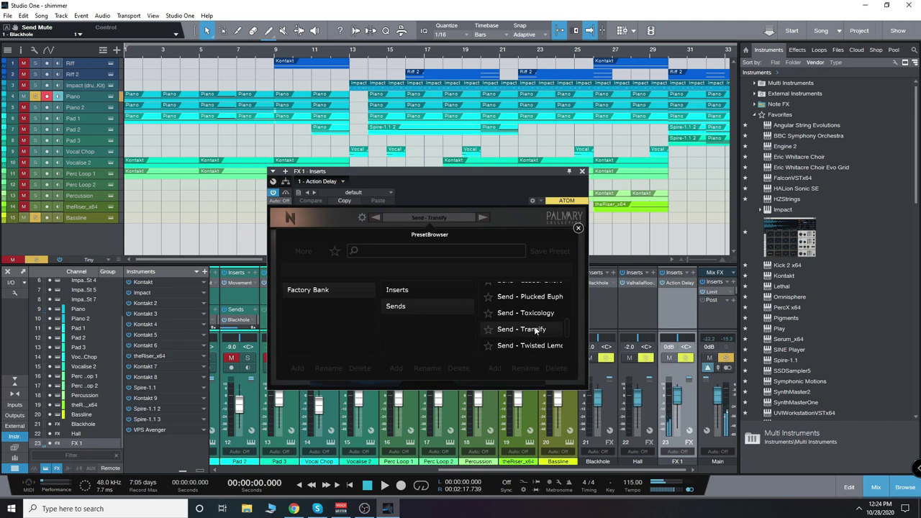
scroll(535, 330, down, 1)
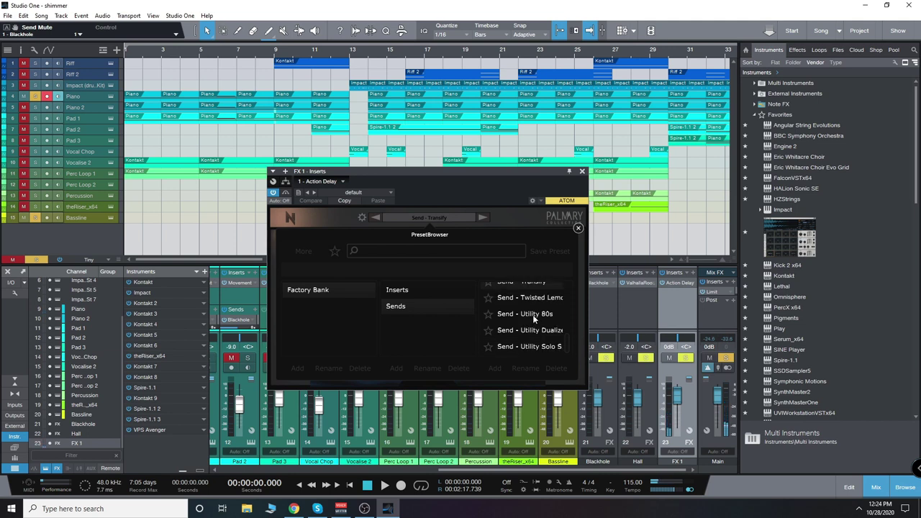
click(533, 317)
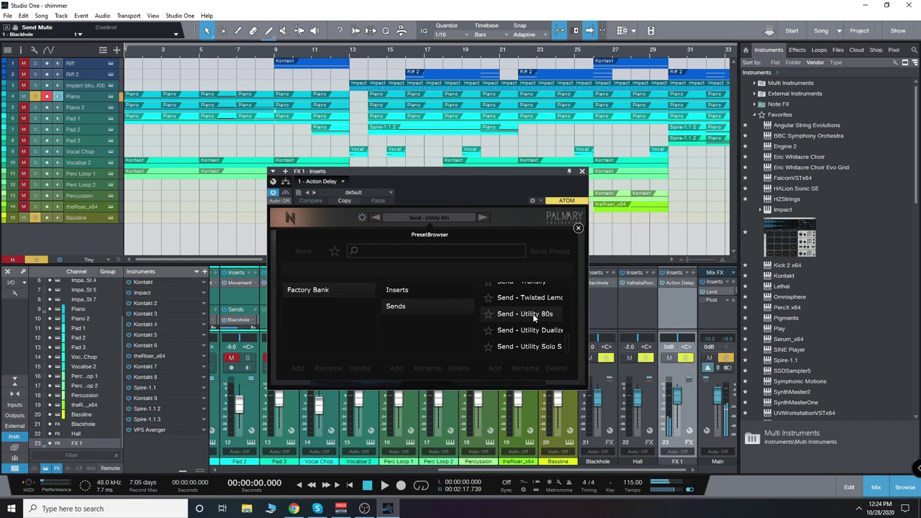
click(534, 332)
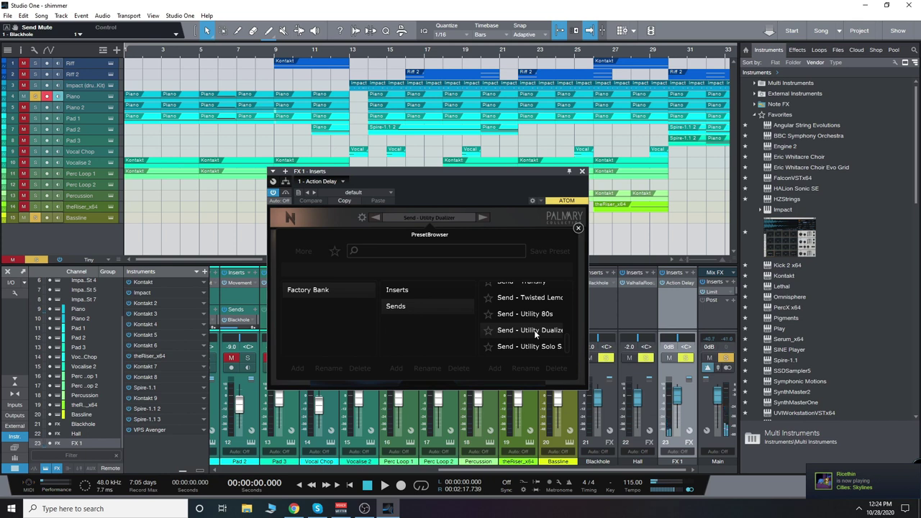
click(536, 344)
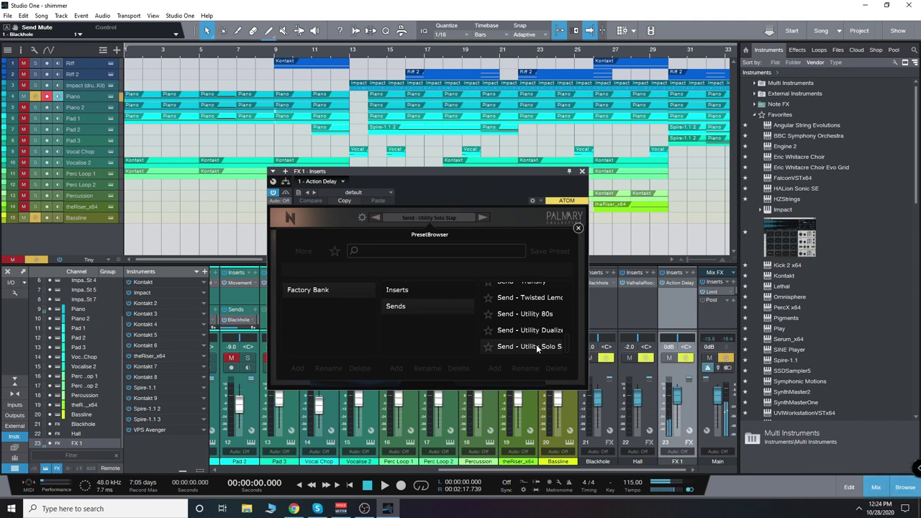
Load the Send - Leader Cold preset in FX 1's Action Delay
scroll(536, 344, up, 2)
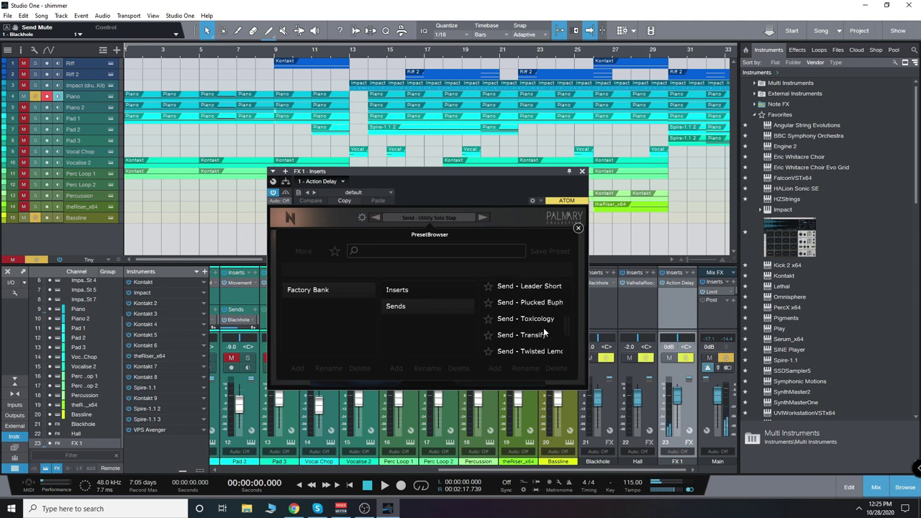
scroll(543, 328, up, 2)
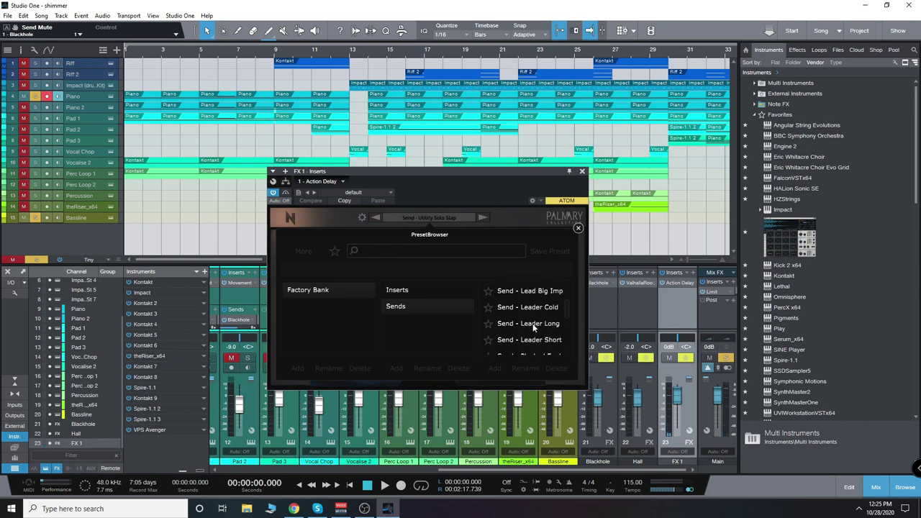
click(534, 312)
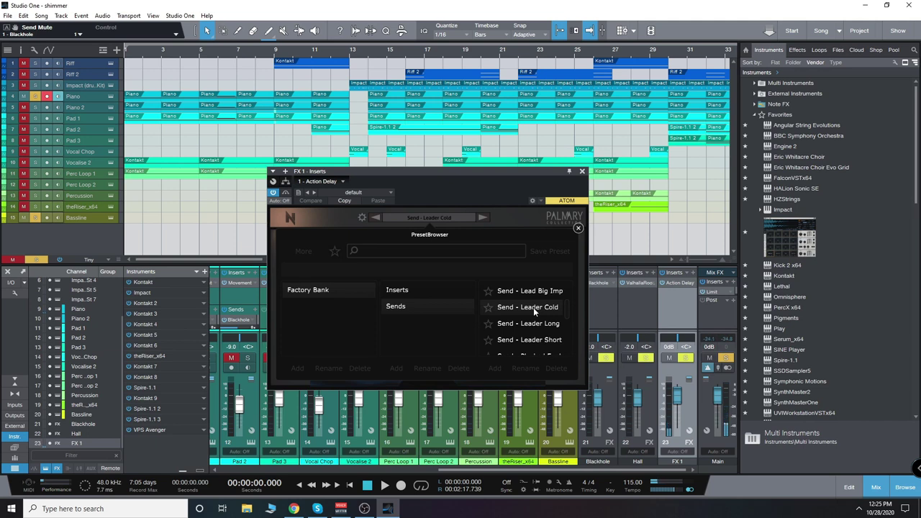
key(alt+Tab)
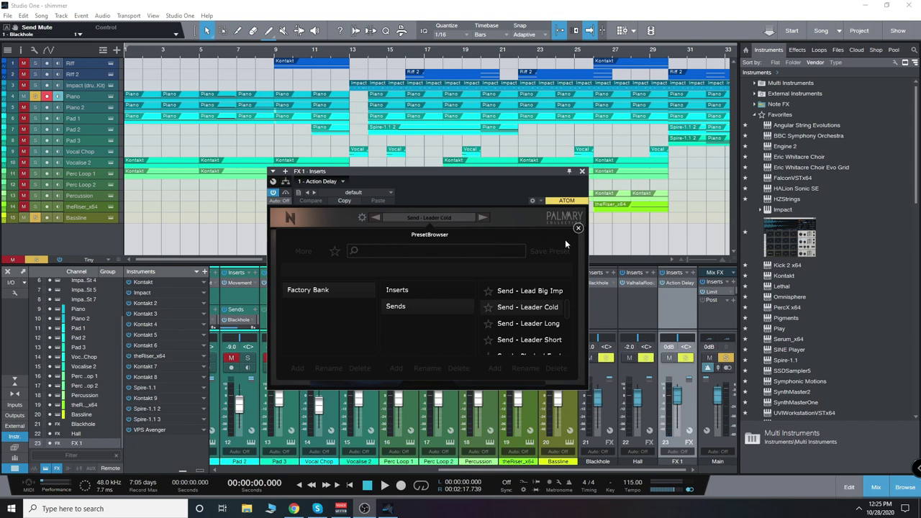
Load the Initial Preset from the factory Inserts bank in FX 1's Action Delay, return to its controls and close the plug-in window
click(577, 227)
click(441, 220)
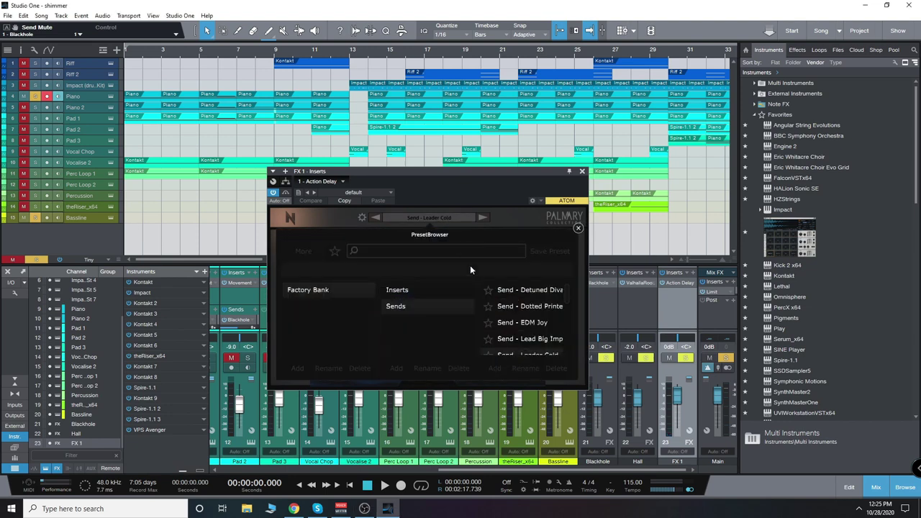
scroll(547, 320, down, 5)
scroll(548, 314, up, 5)
click(397, 290)
click(520, 290)
click(578, 228)
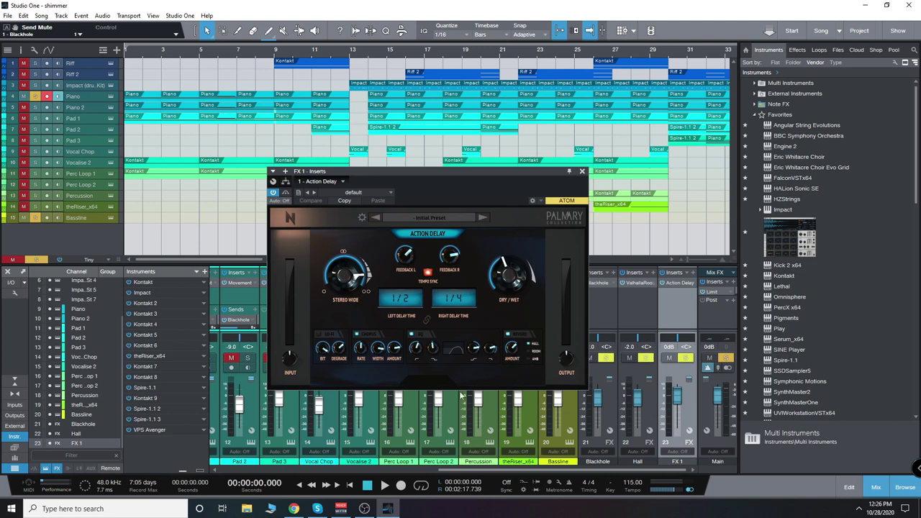
key(Escape)
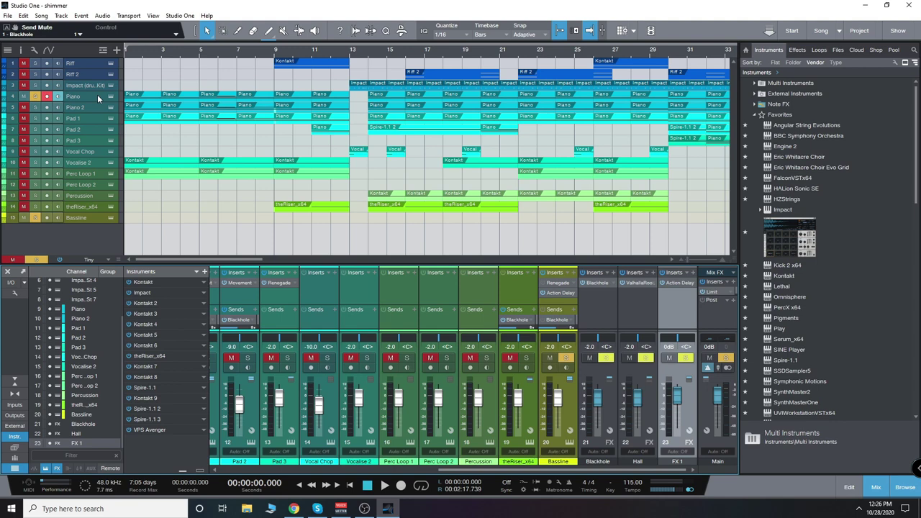
Select the Bassline track, view its VPS Avenger instrument and close the instrument window
click(85, 218)
click(110, 218)
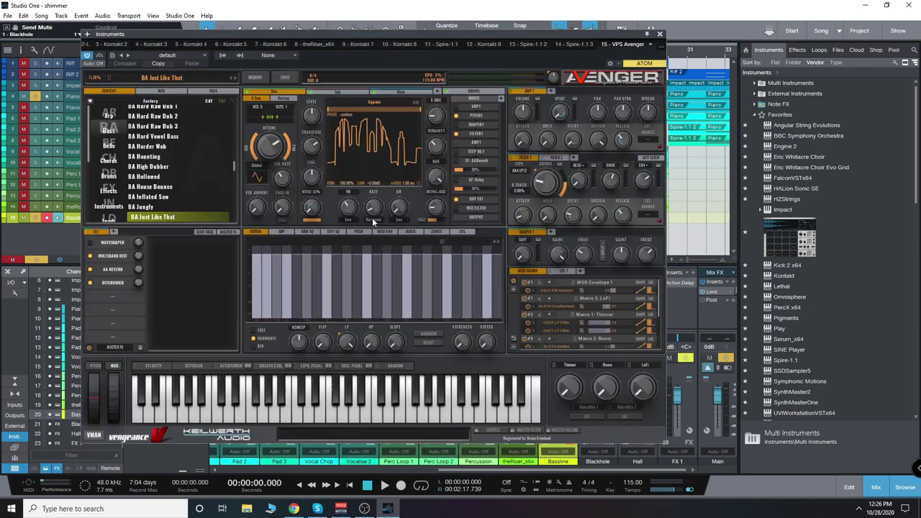
click(660, 35)
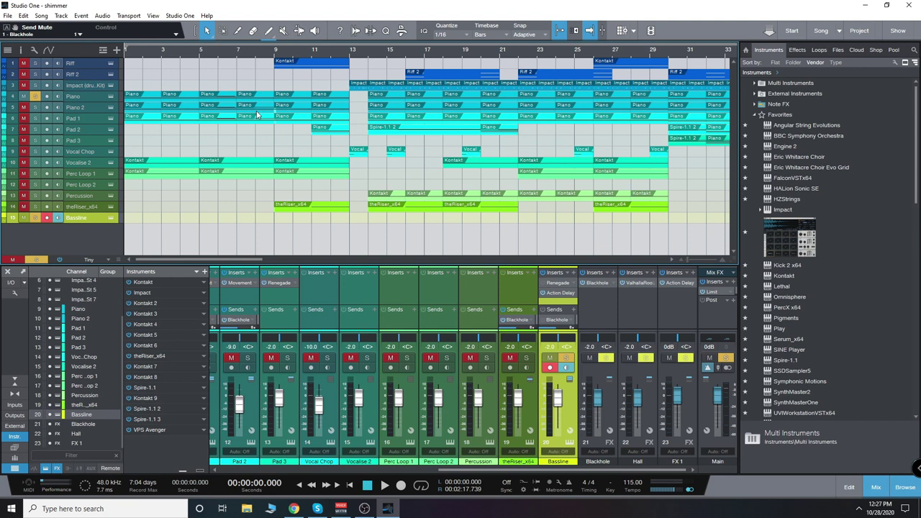
Mute the Piano track and clear all solos and mutes in the arrangement
click(26, 97)
click(36, 260)
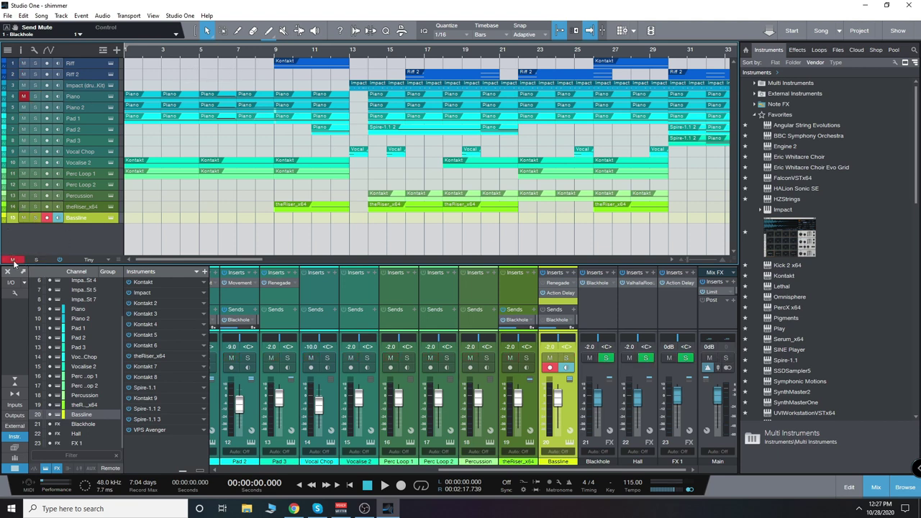
click(13, 259)
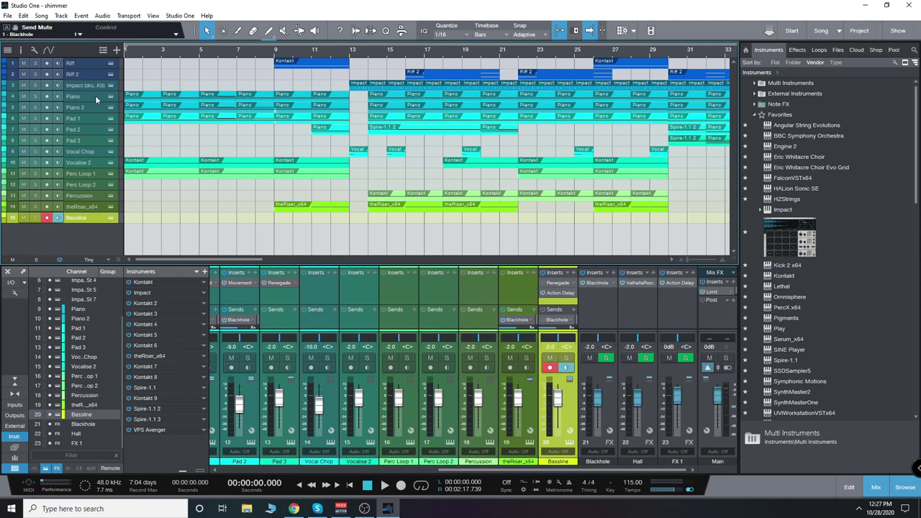